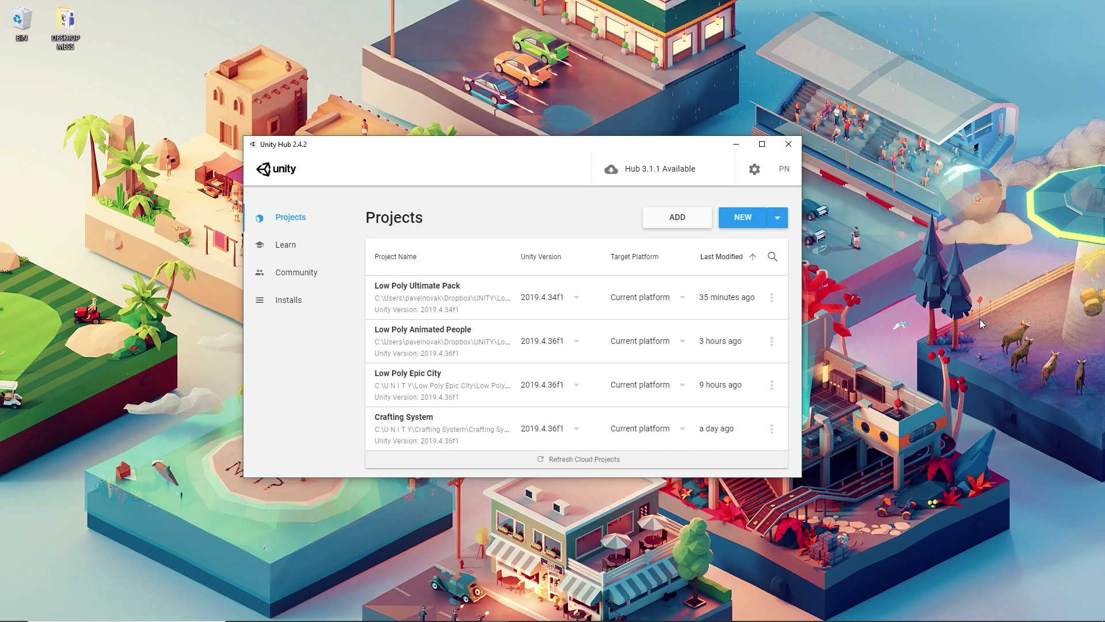
Step: Create a new 3D project named Ultimate Test in the C:\U N I T Y\ location
click(736, 217)
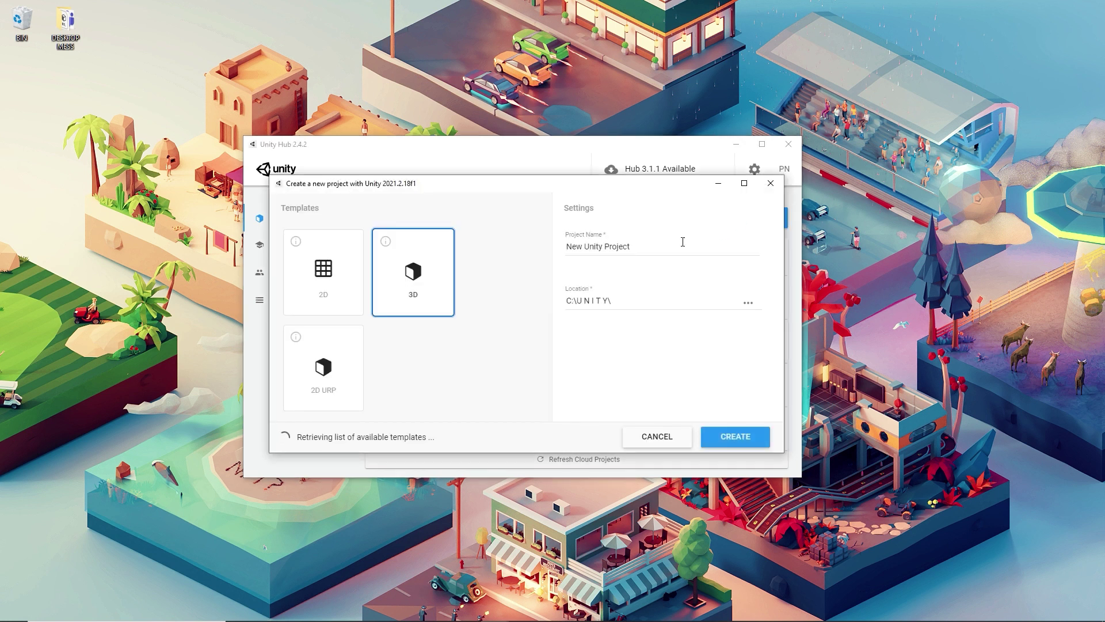
text(Ultimate Test)
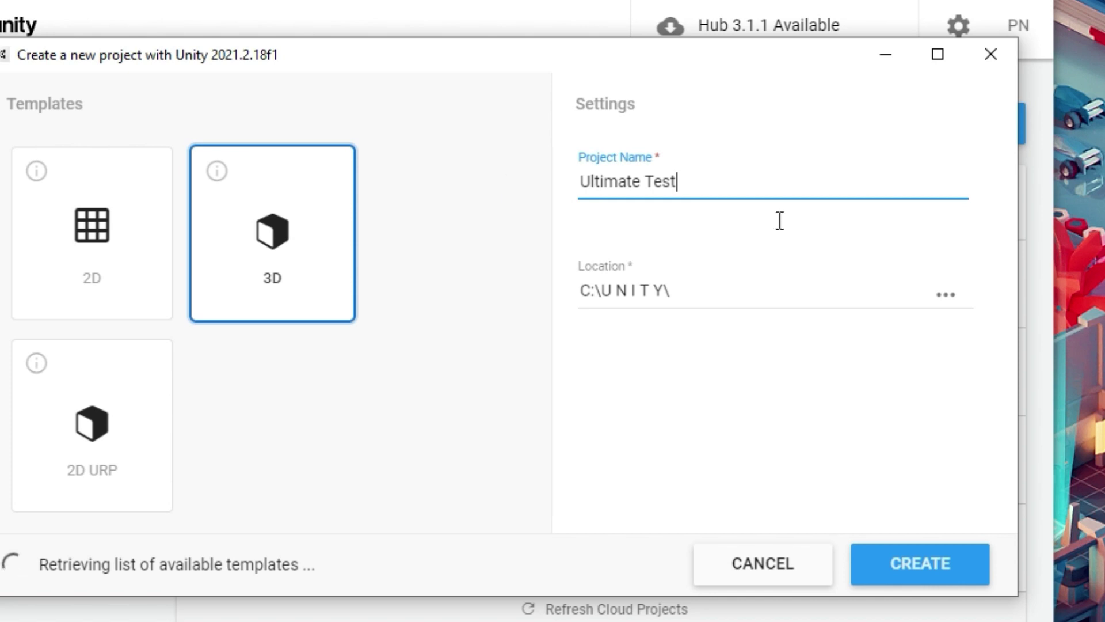
click(951, 573)
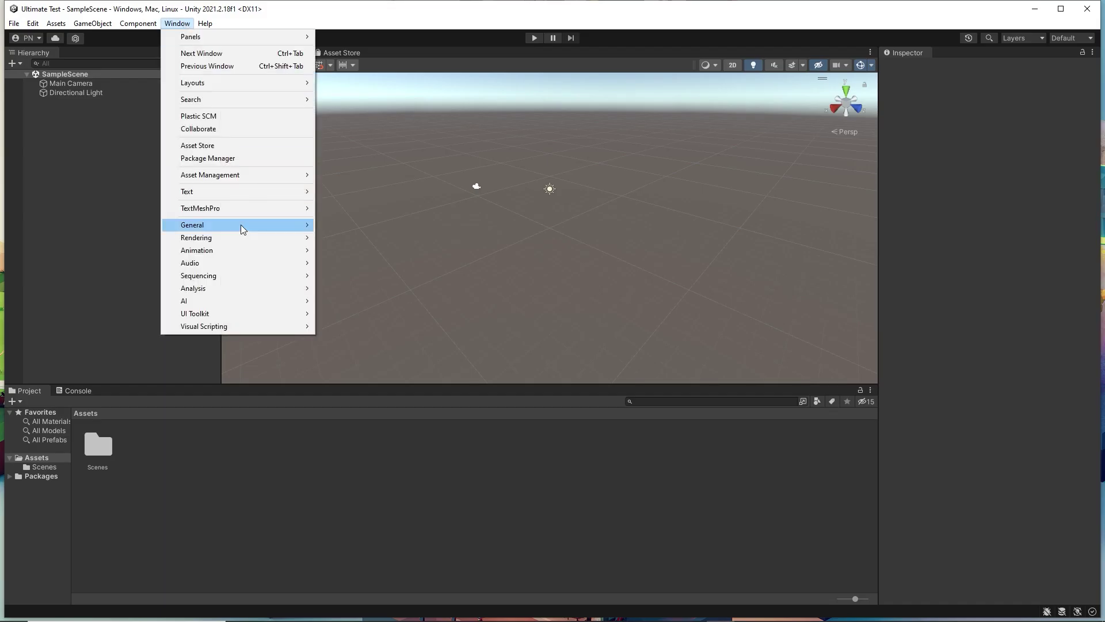
Step: Find the Low Poly Ultimate Pack among My Assets in the Package Manager by searching "ult" and update it
mouse_move(243, 229)
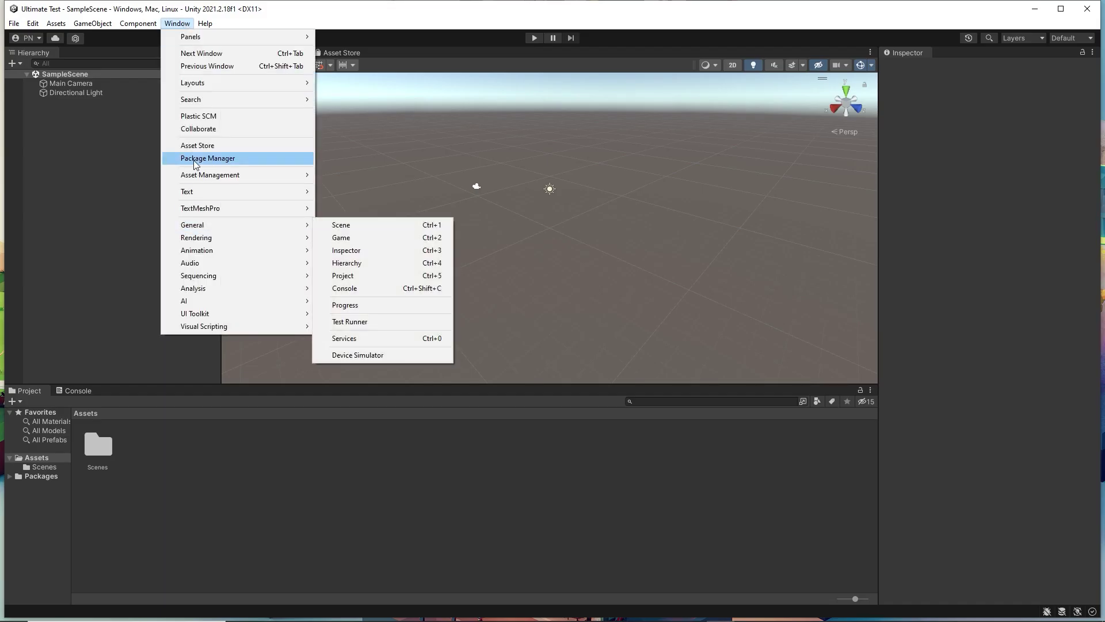
click(210, 156)
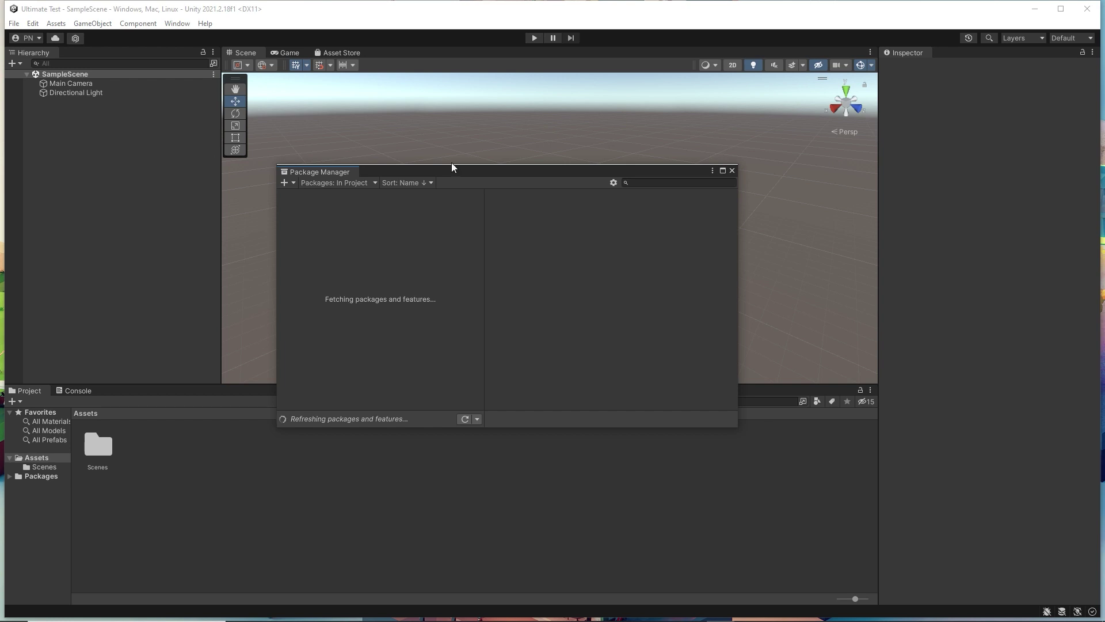
click(361, 182)
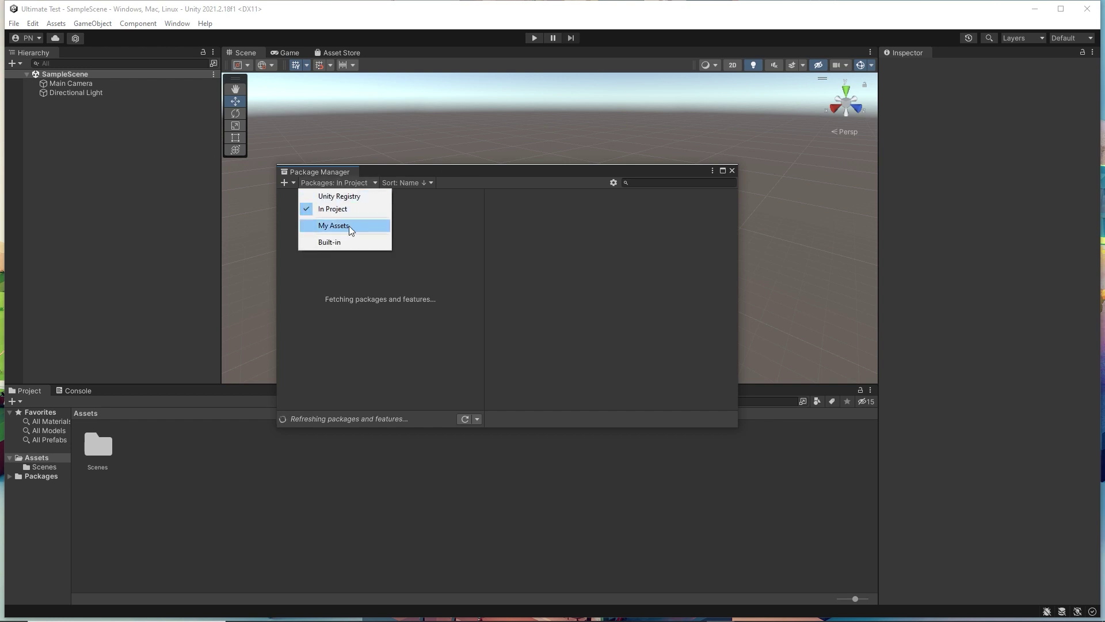
click(348, 226)
text(ult)
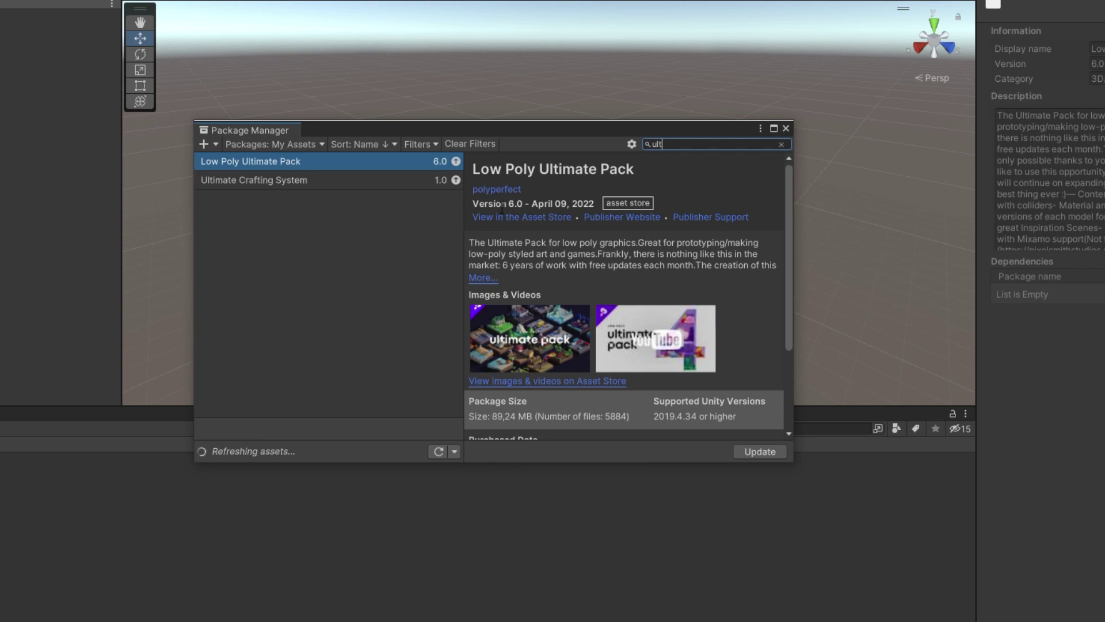
click(773, 452)
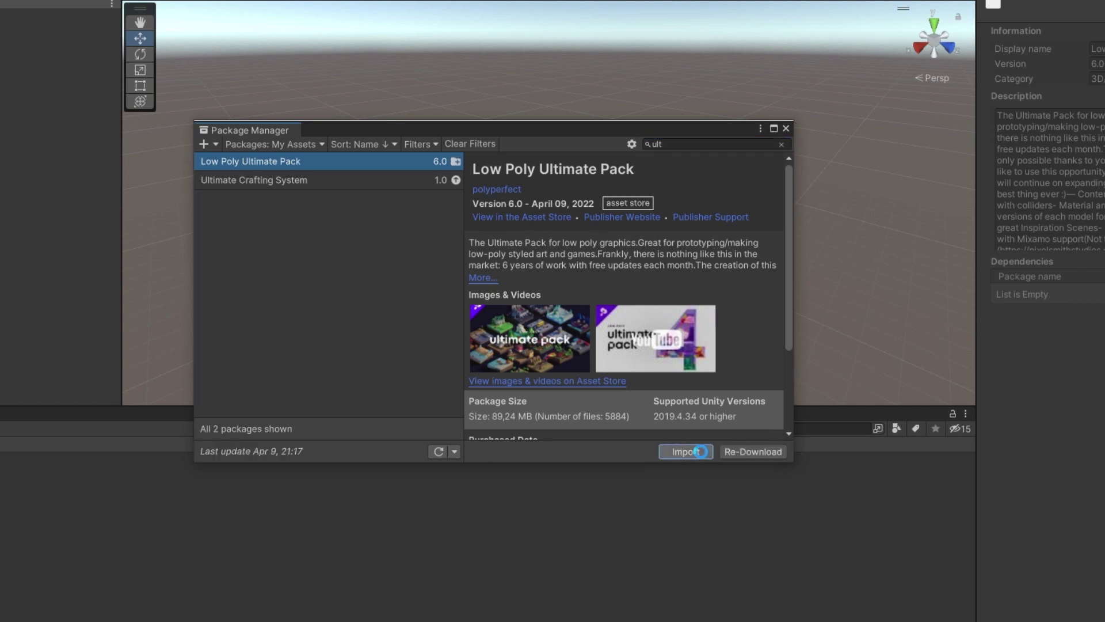
Step: Import all contents of the Low Poly Ultimate Pack into the project and close the Package Manager
click(696, 451)
click(289, 172)
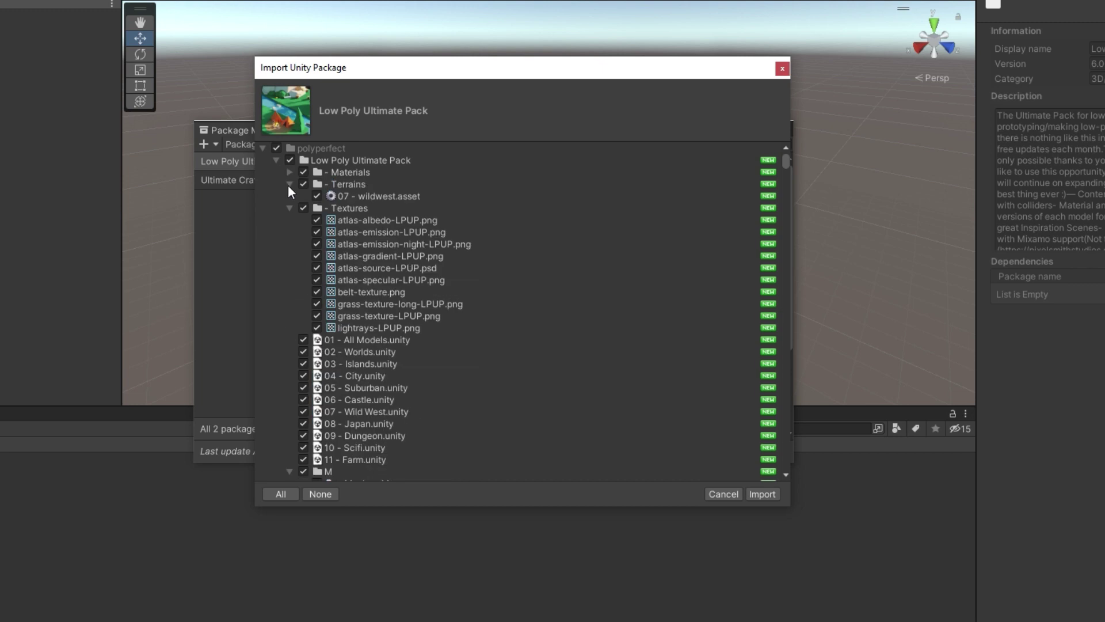
click(289, 183)
click(289, 196)
click(289, 340)
click(761, 493)
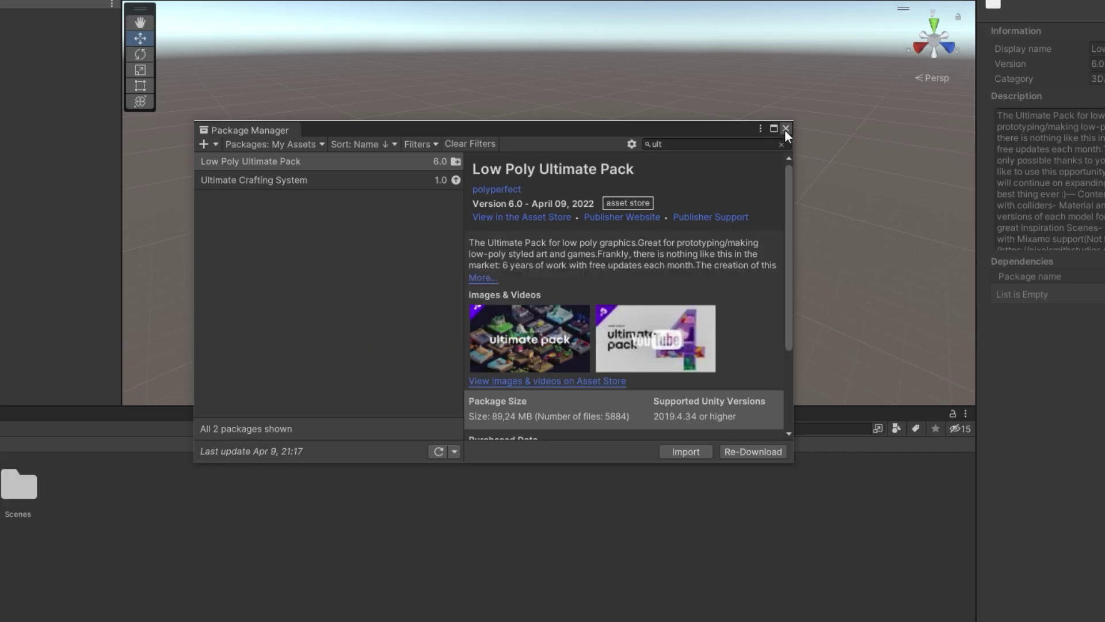
click(786, 129)
Step: Open the 03 - Islands scene from the polyperfect Low Poly Ultimate Pack folder and show it in the Game view
double_click(95, 442)
double_click(97, 442)
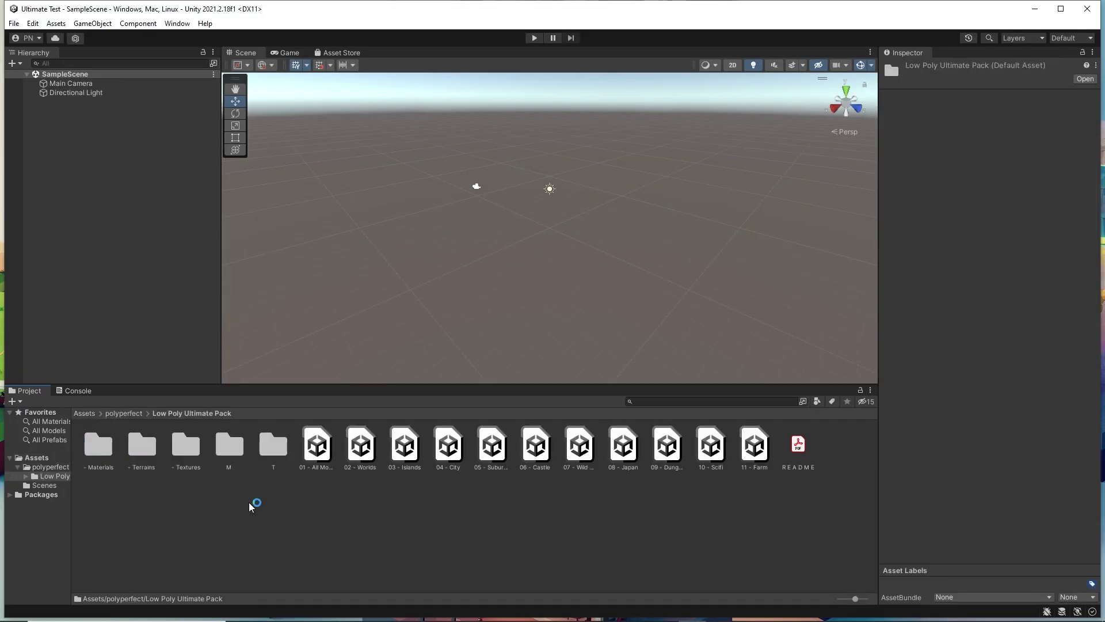
double_click(395, 447)
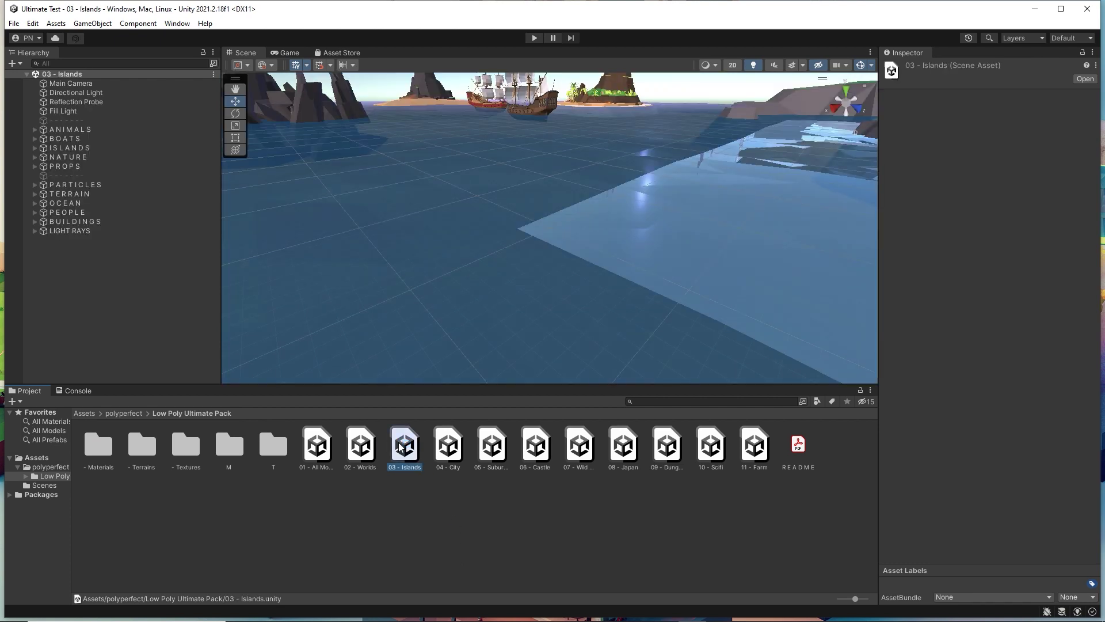
right_drag(467, 271, 680, 144)
click(286, 52)
Step: Install the Universal RP package from the Unity Registry and close the Package Manager
click(177, 23)
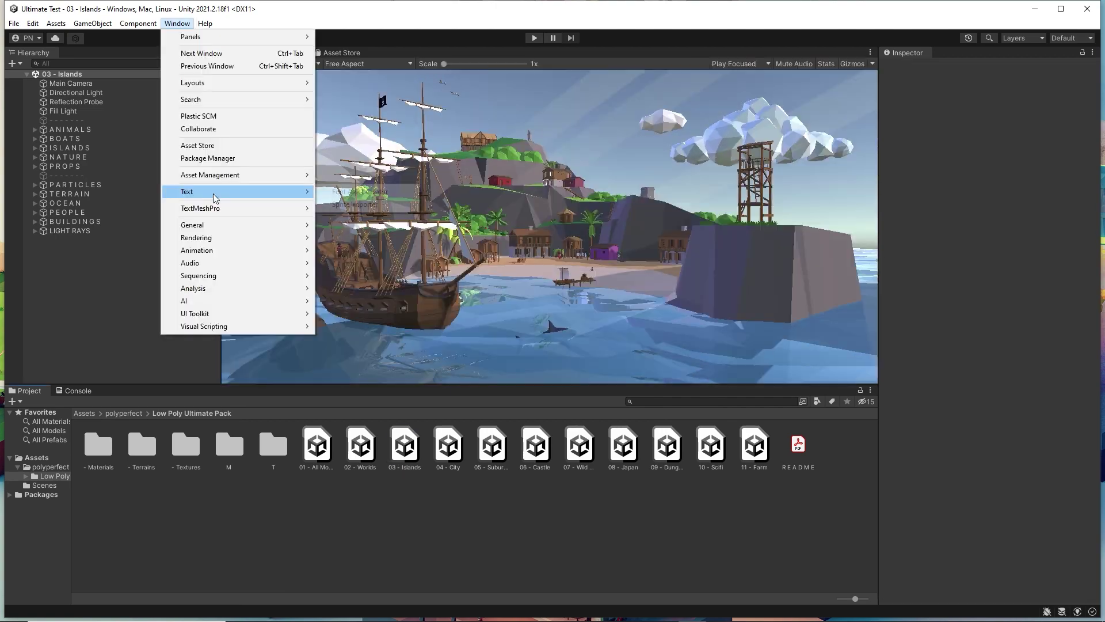
click(208, 158)
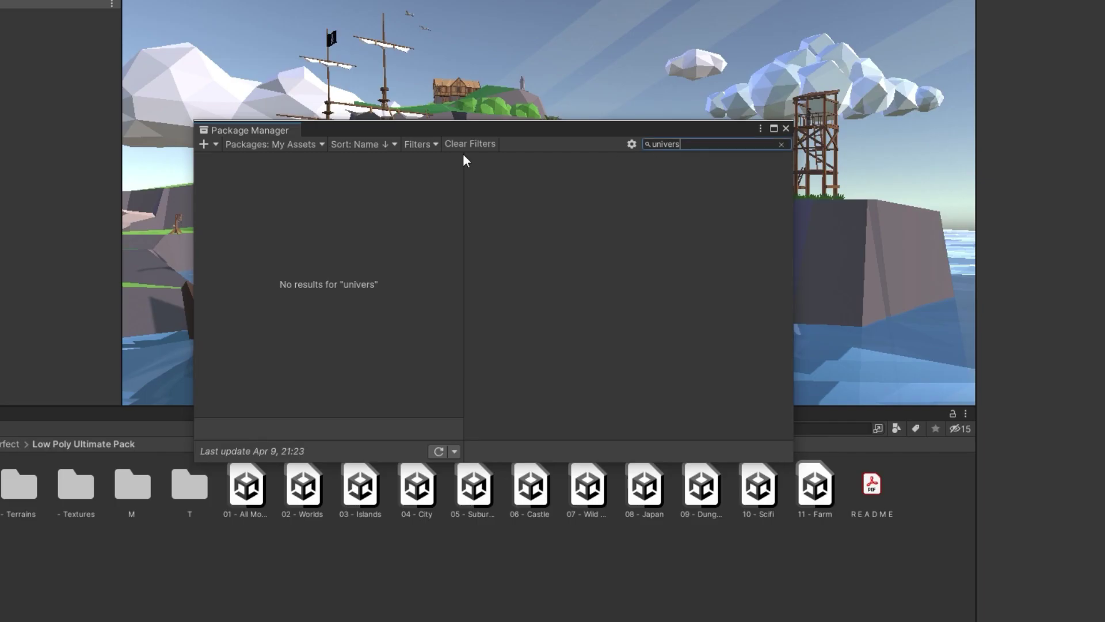
click(308, 144)
click(305, 163)
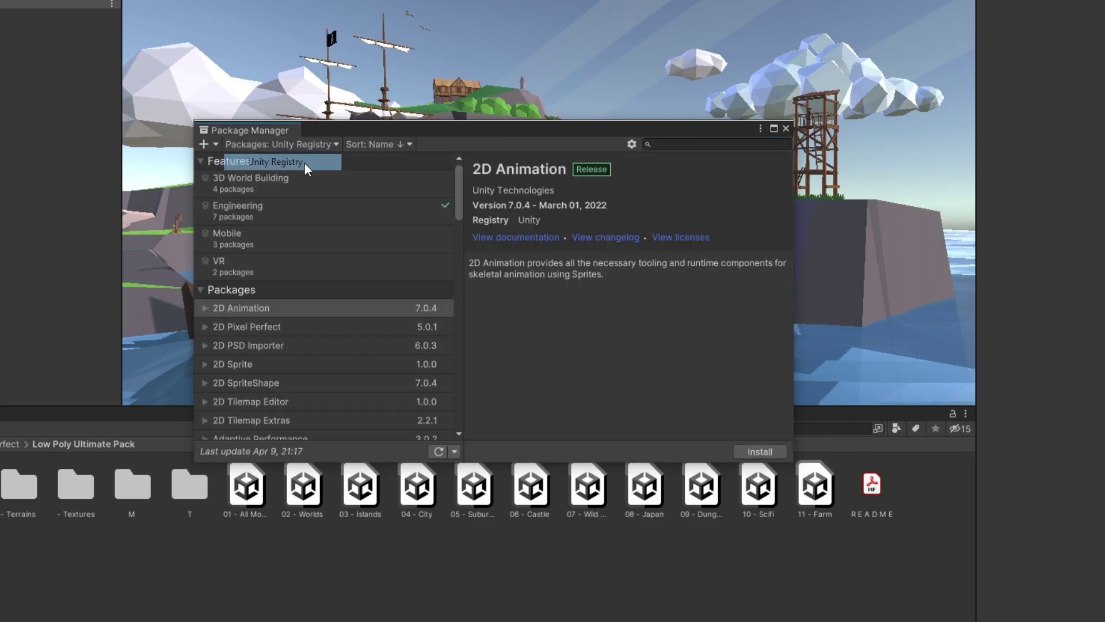
click(672, 146)
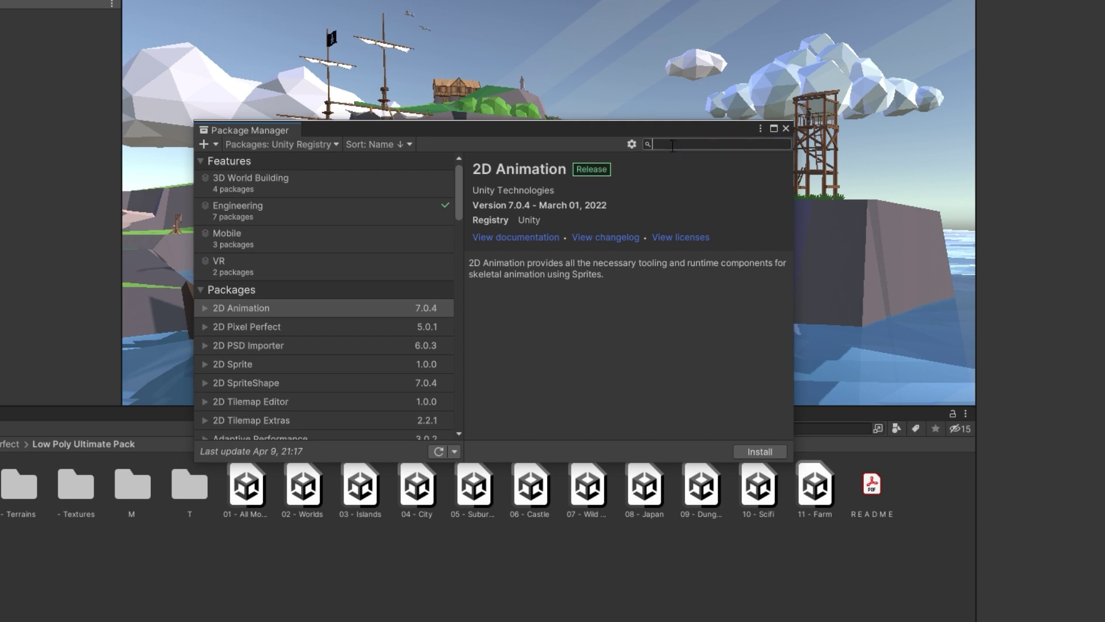
text(unive)
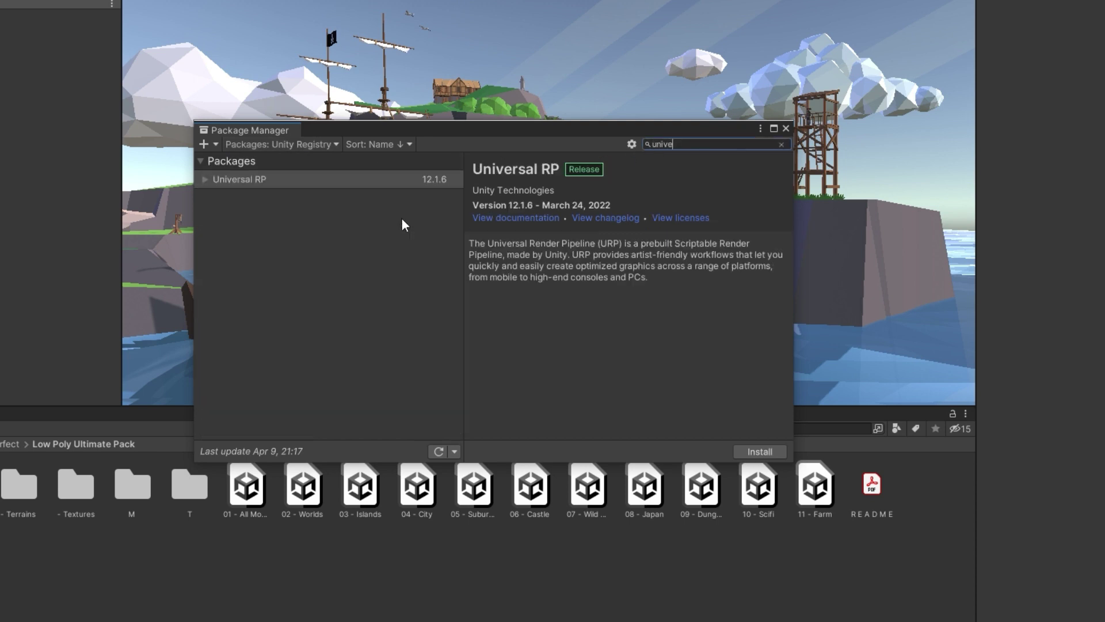
click(315, 183)
click(743, 449)
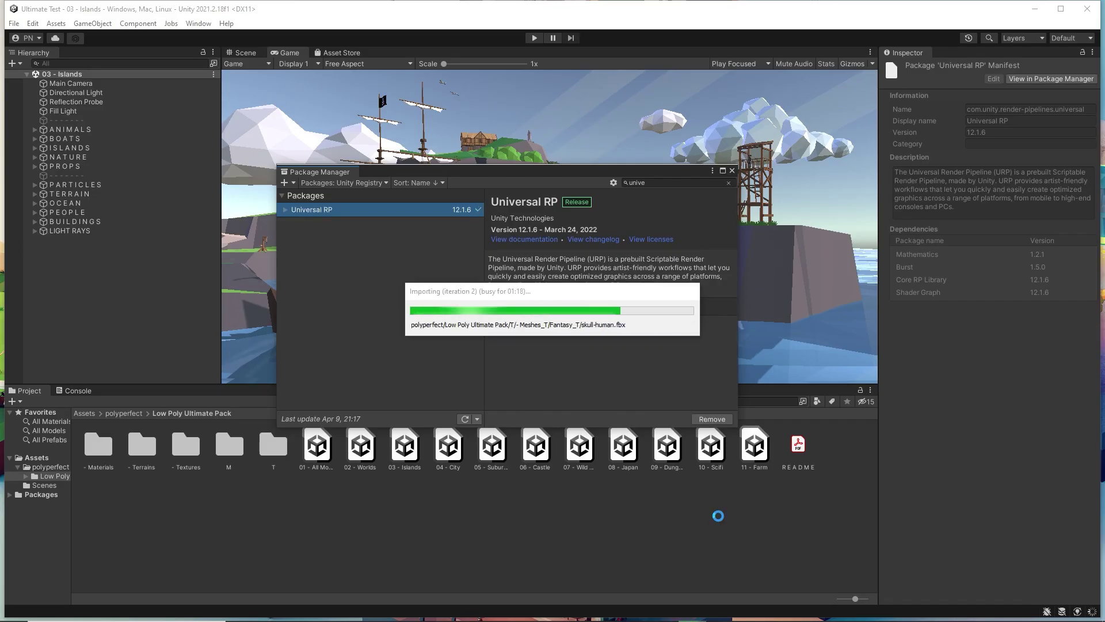
click(732, 170)
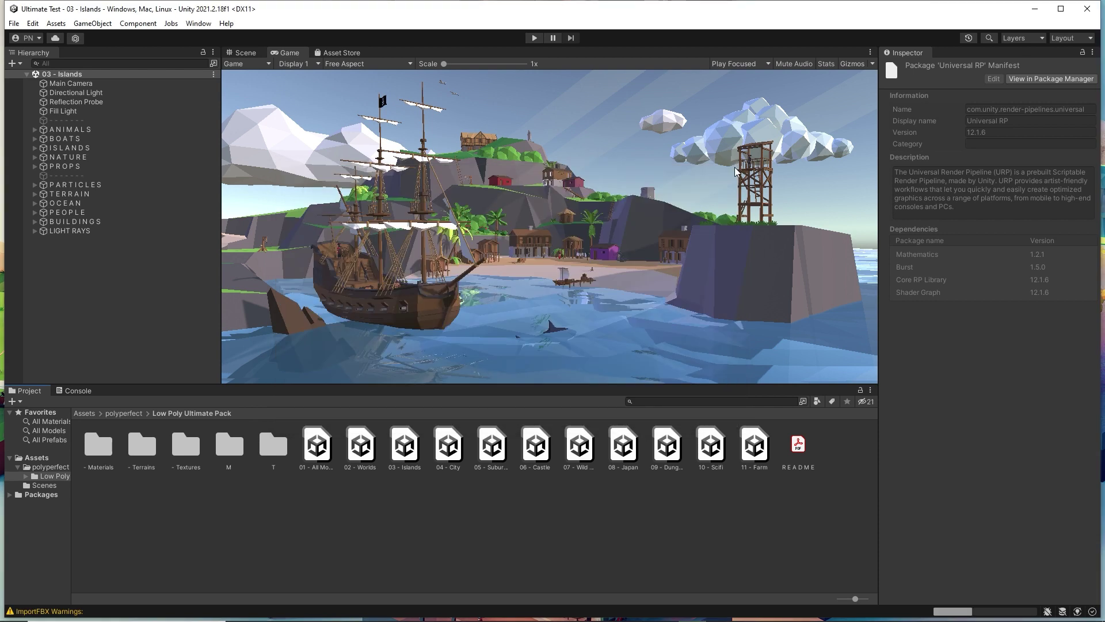
Step: Open the Render Pipeline Converter and set its conversion type to Built-in to URP
click(198, 23)
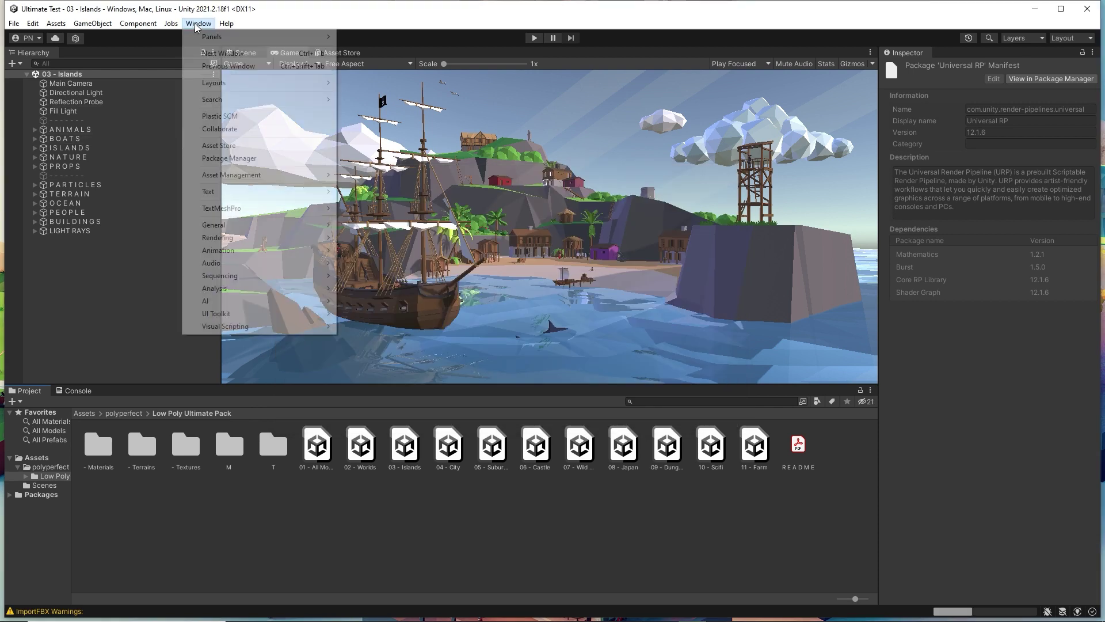
mouse_move(237, 238)
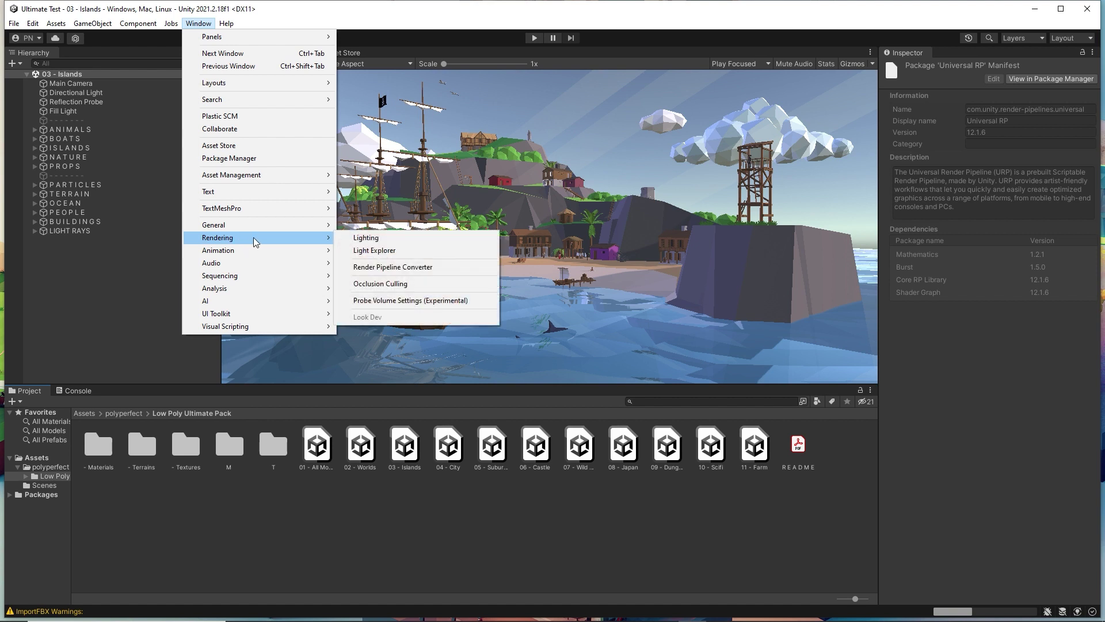
click(387, 267)
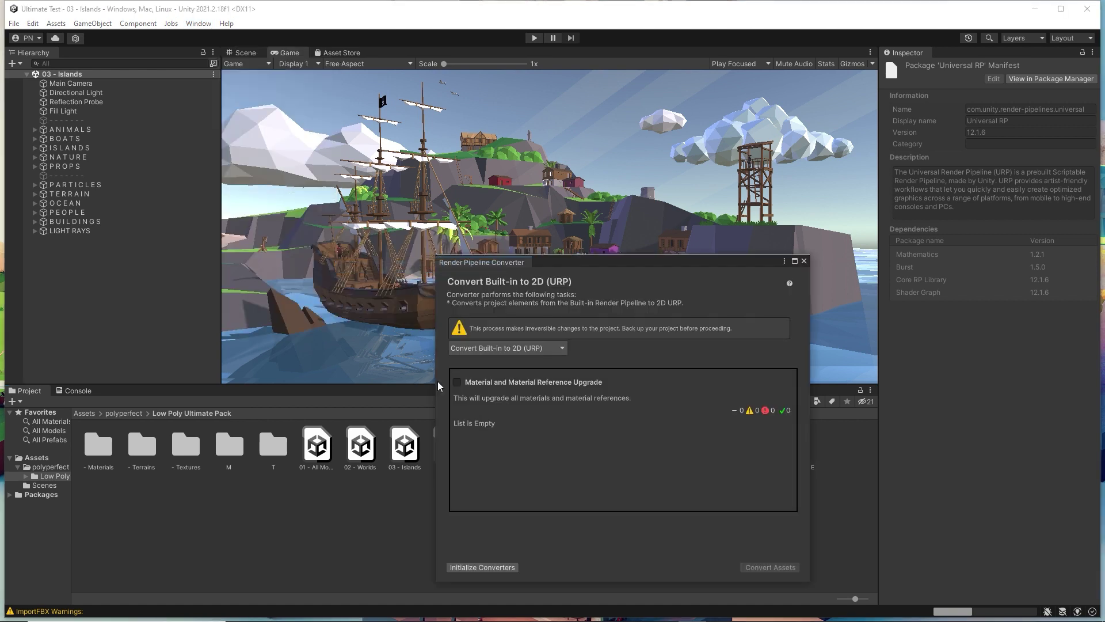
click(470, 349)
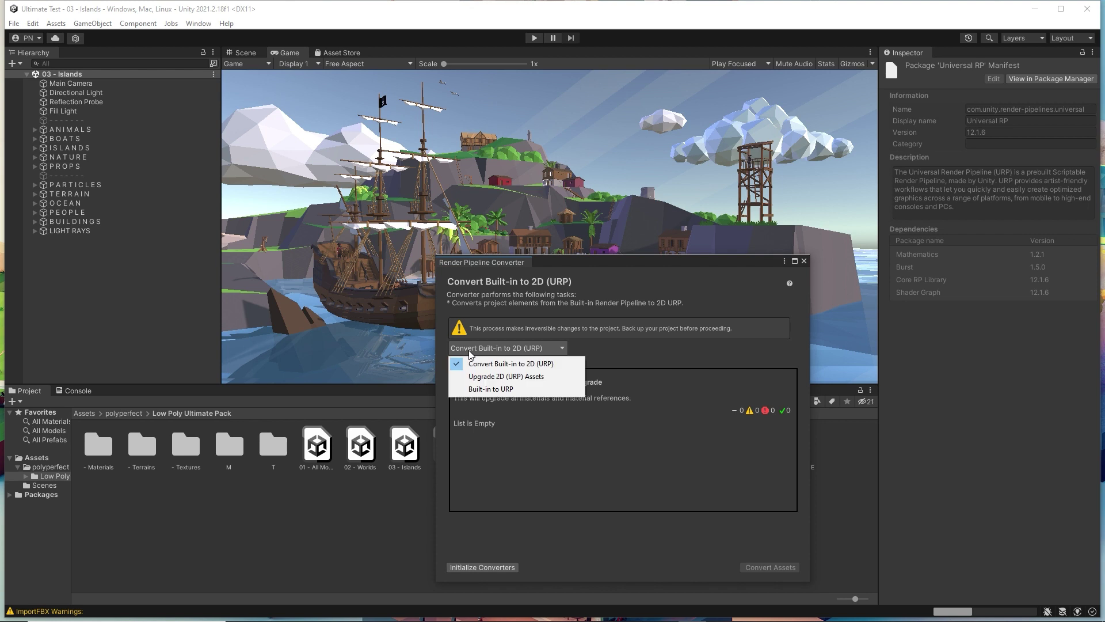
click(486, 389)
Step: Initialize the converters with Readonly Material Converter enabled, convert the project's assets, and close the converter
scroll(530, 432, down, 2)
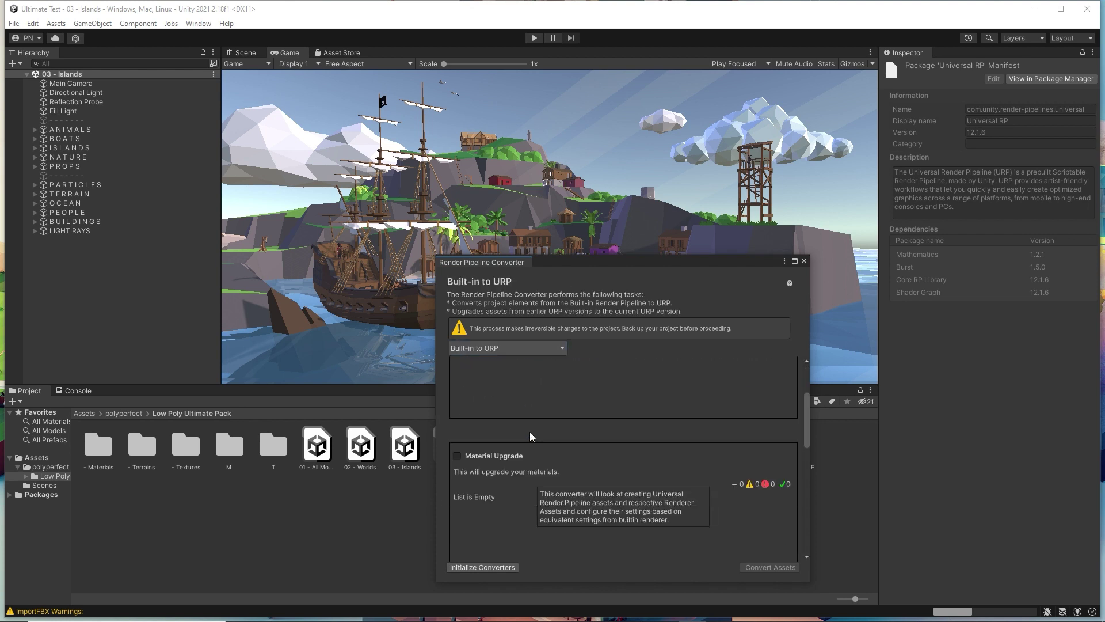
scroll(540, 472, down, 5)
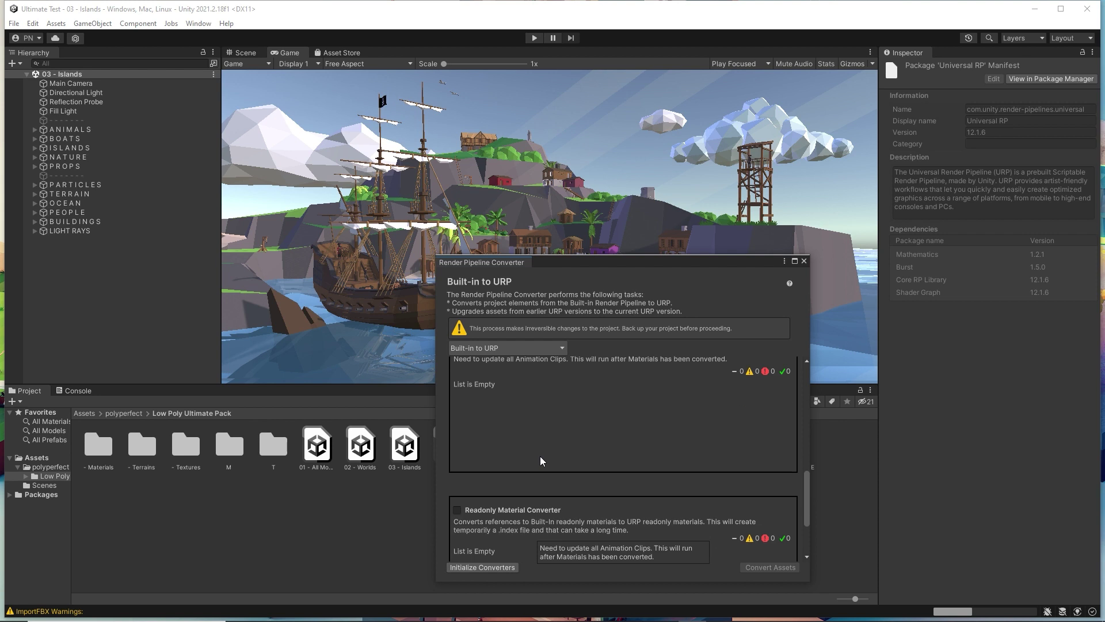
click(457, 448)
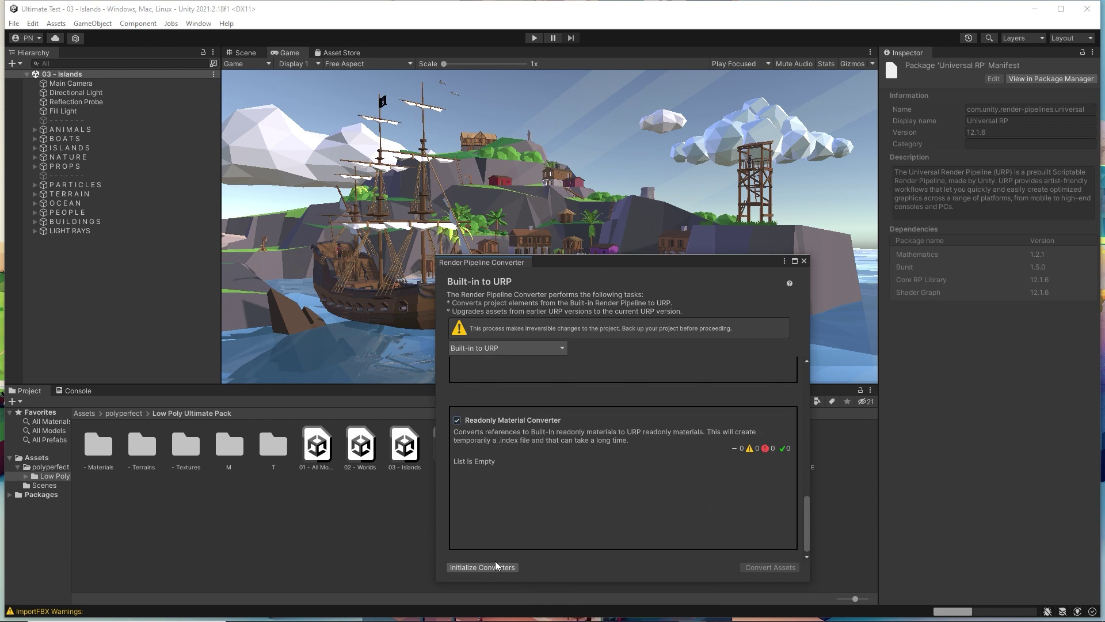
click(481, 567)
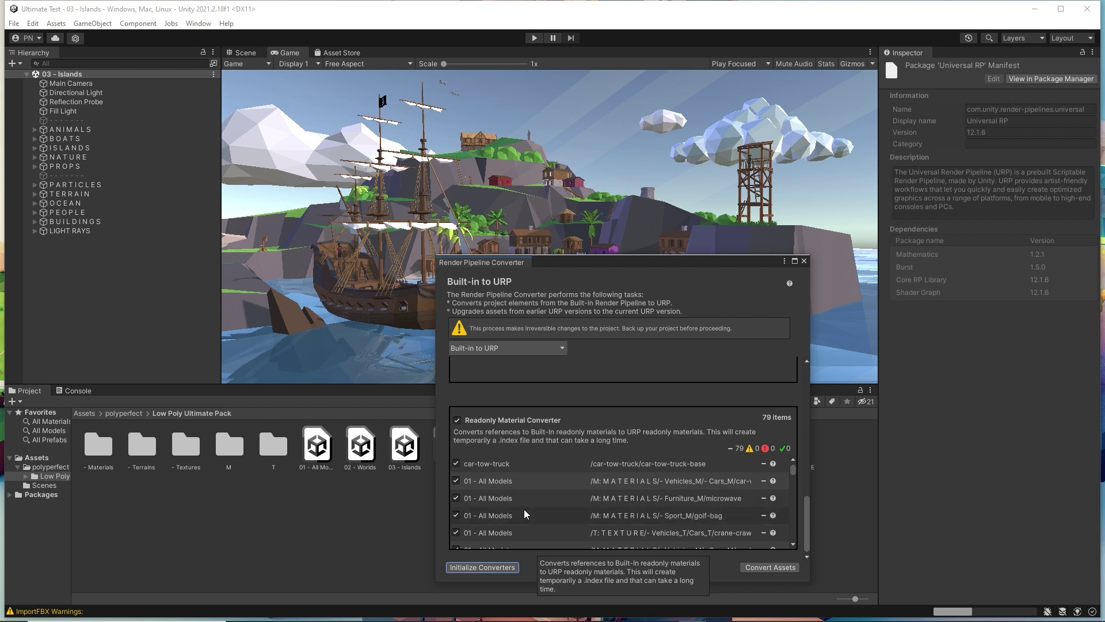
click(769, 570)
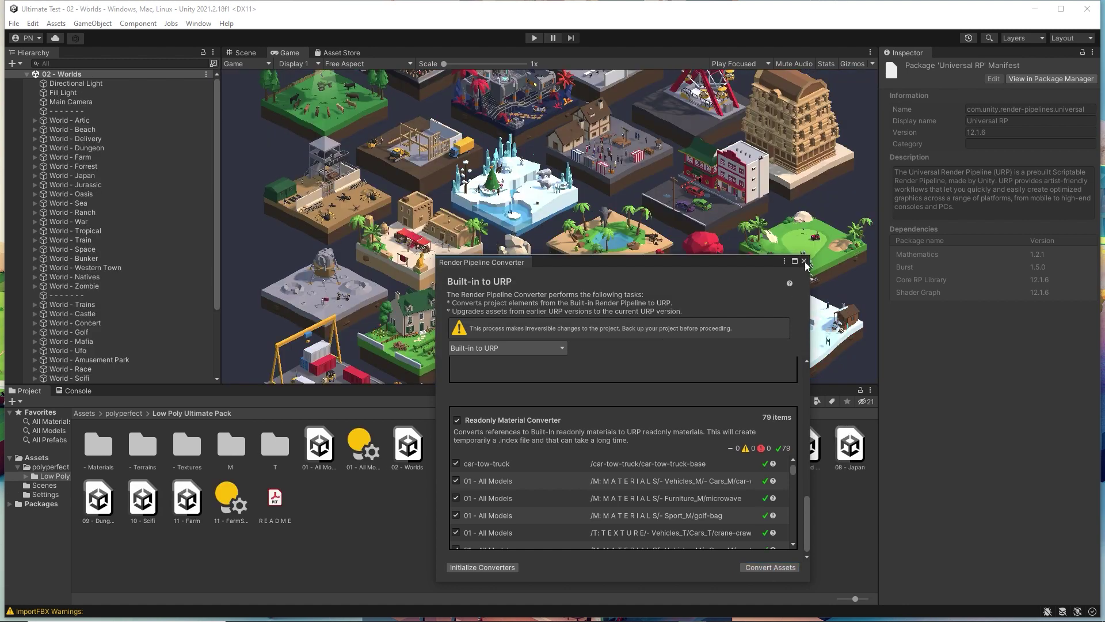
click(804, 261)
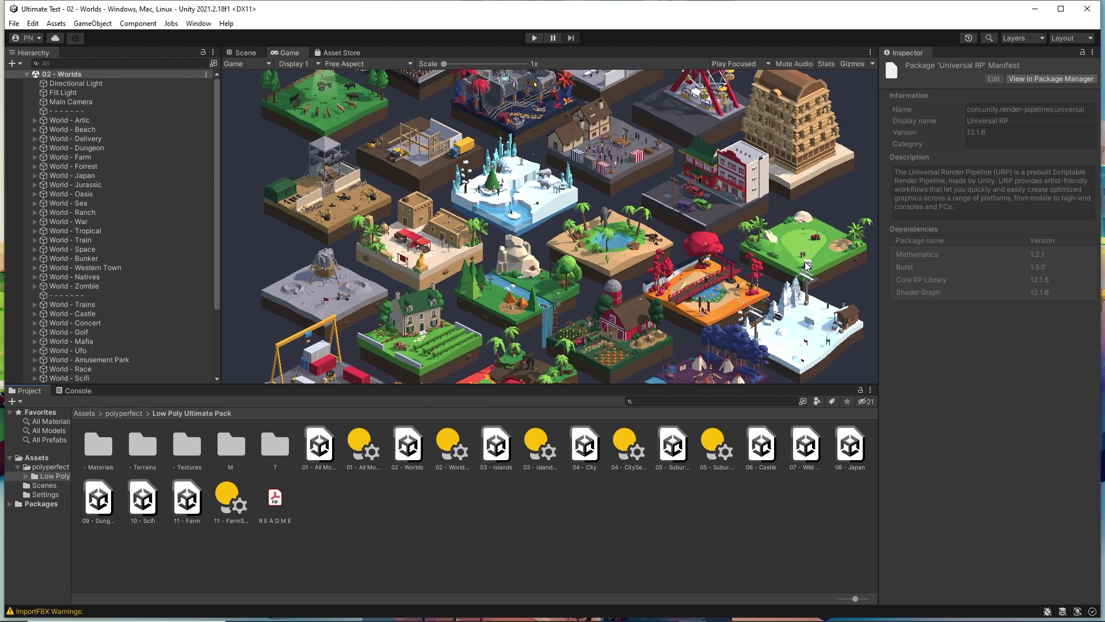
Step: Reopen the 03 - Islands scene and add a Global Volume with a new volume profile
double_click(495, 449)
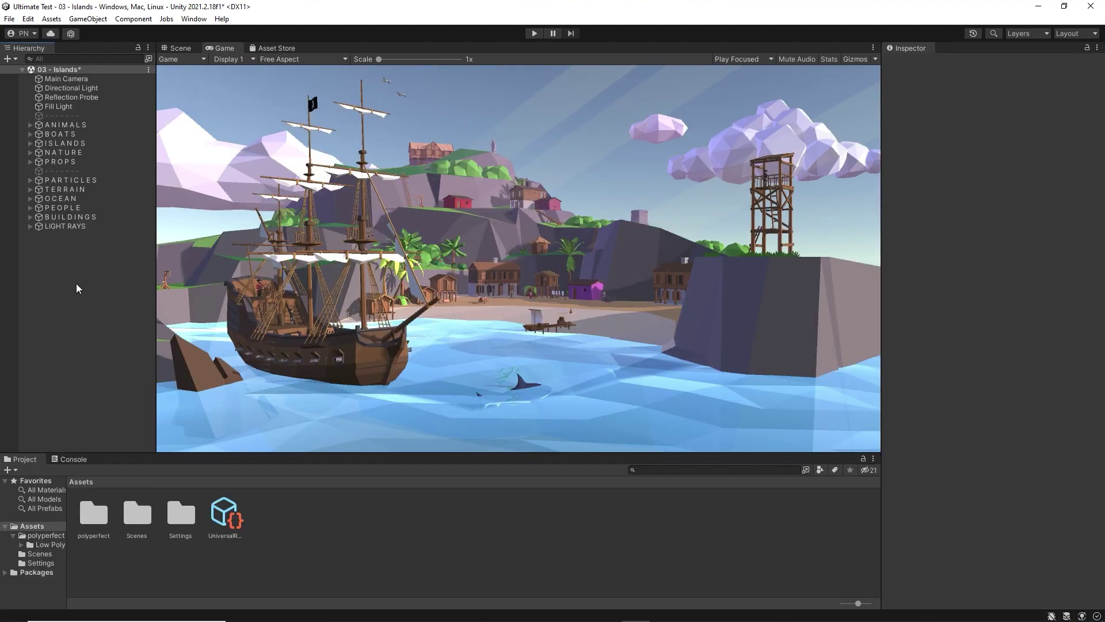
right_click(71, 283)
mouse_move(107, 525)
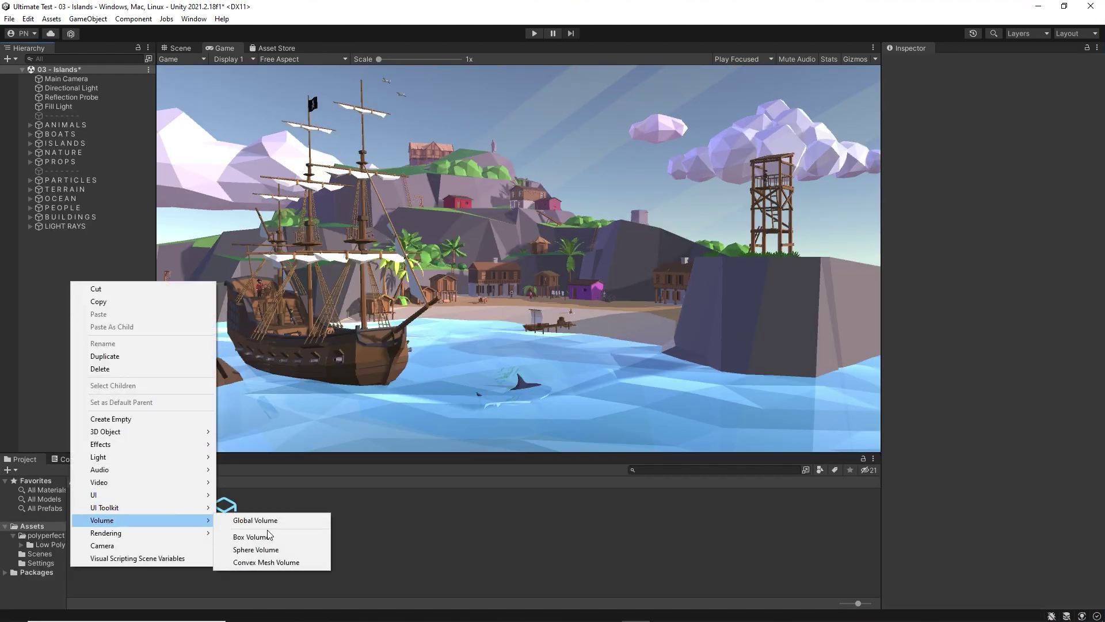
click(270, 523)
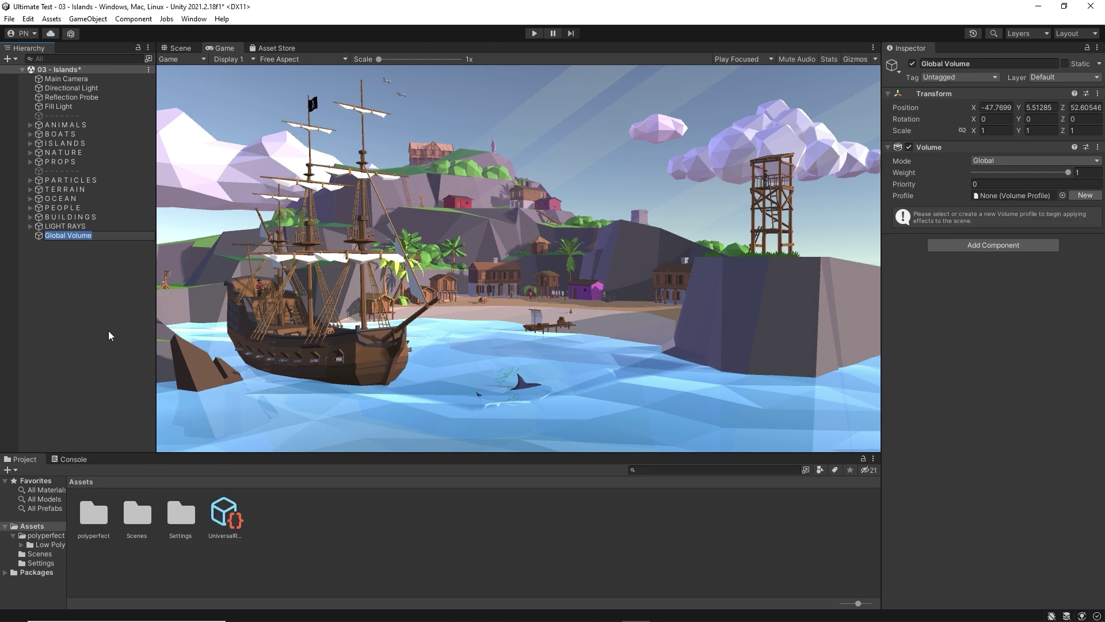
click(1086, 196)
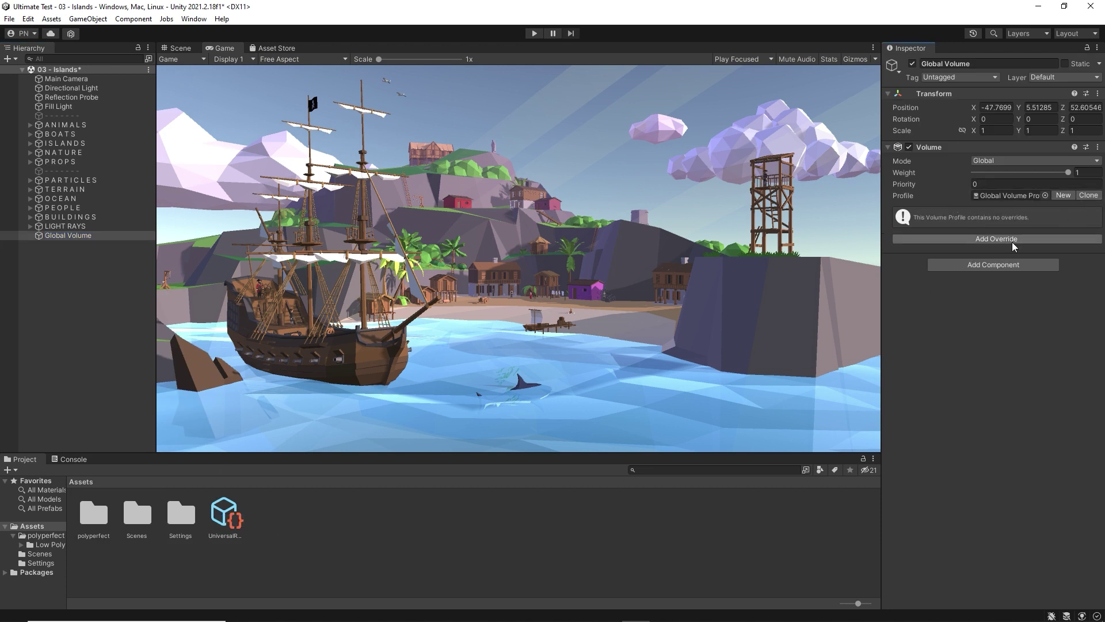
Step: Add a Bloom post-processing override to the Global Volume, enable its Intensity and raise it to about 930.9
click(997, 238)
click(987, 285)
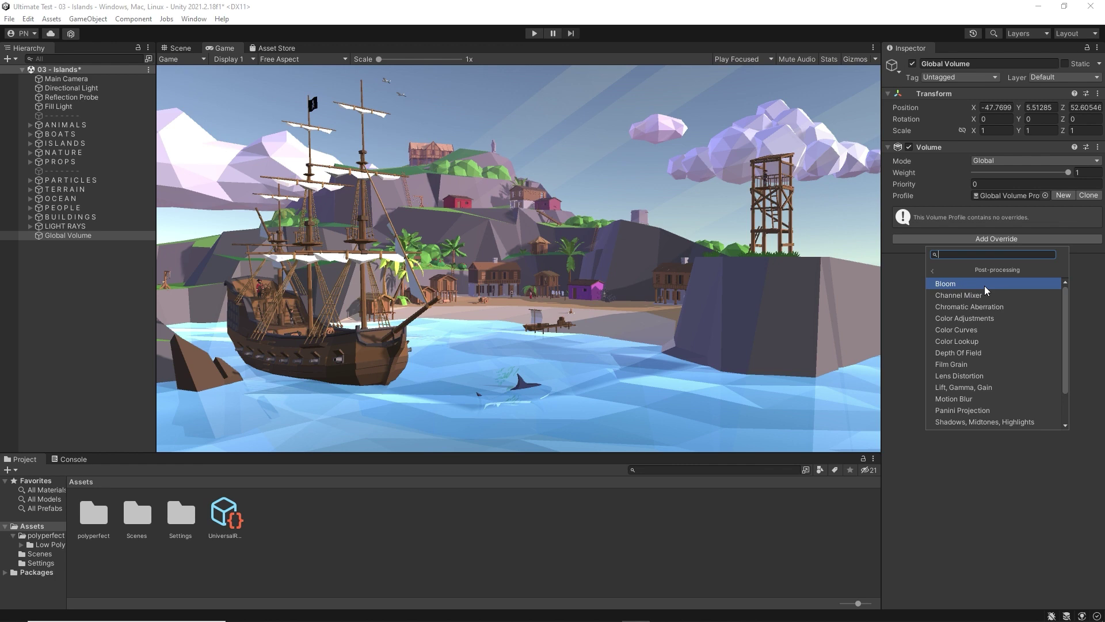
click(985, 286)
click(904, 255)
drag(944, 254, 1011, 253)
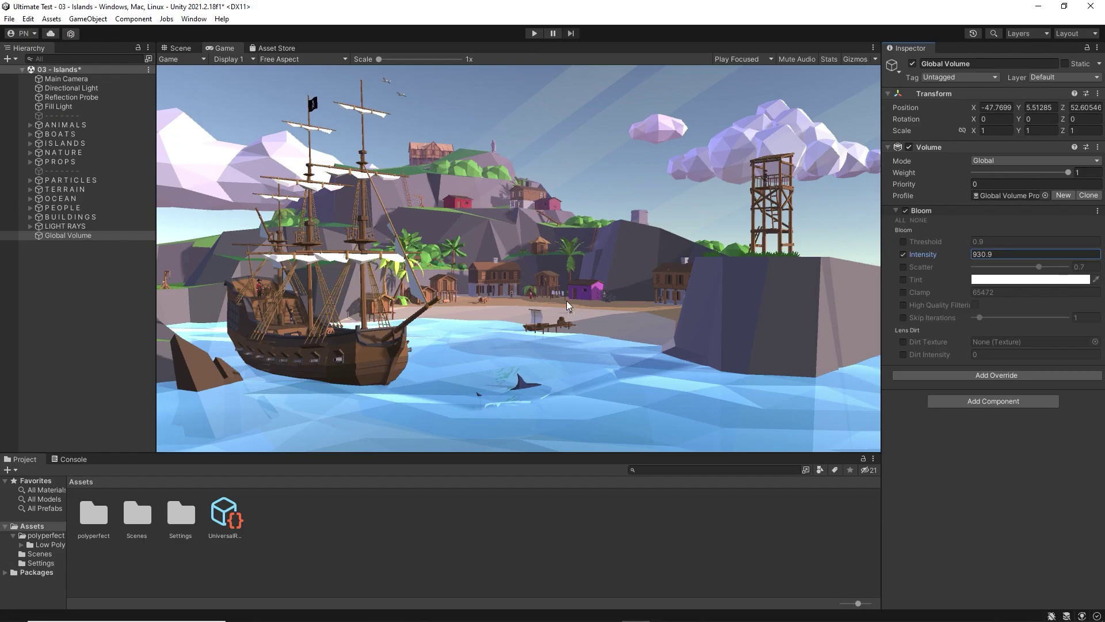
Step: Enable Post Processing in the Main Camera's rendering settings
click(67, 81)
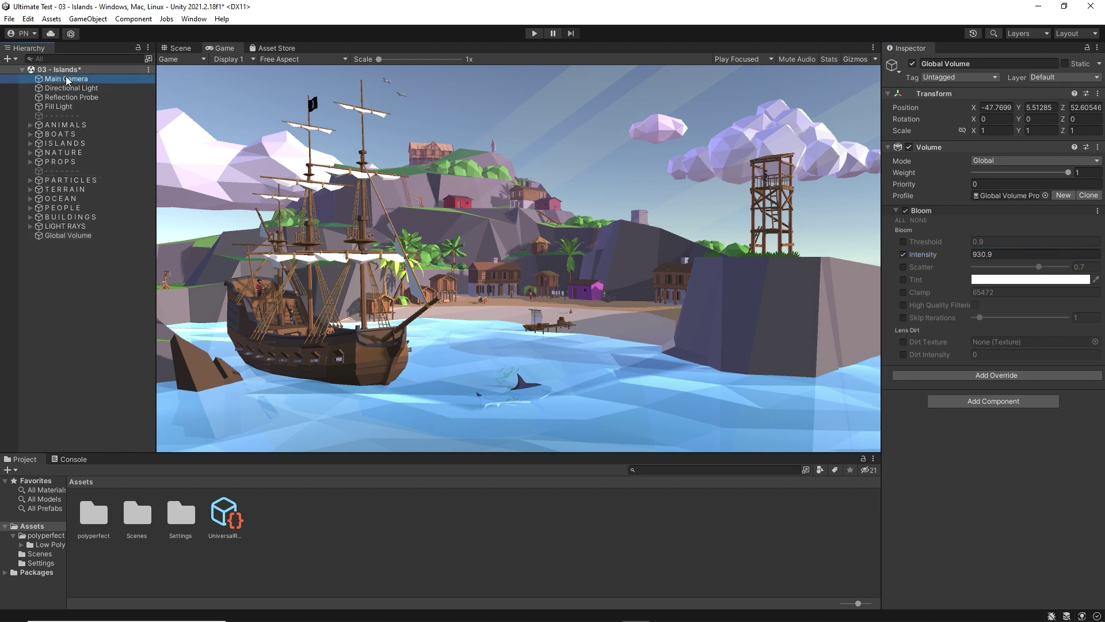
click(977, 283)
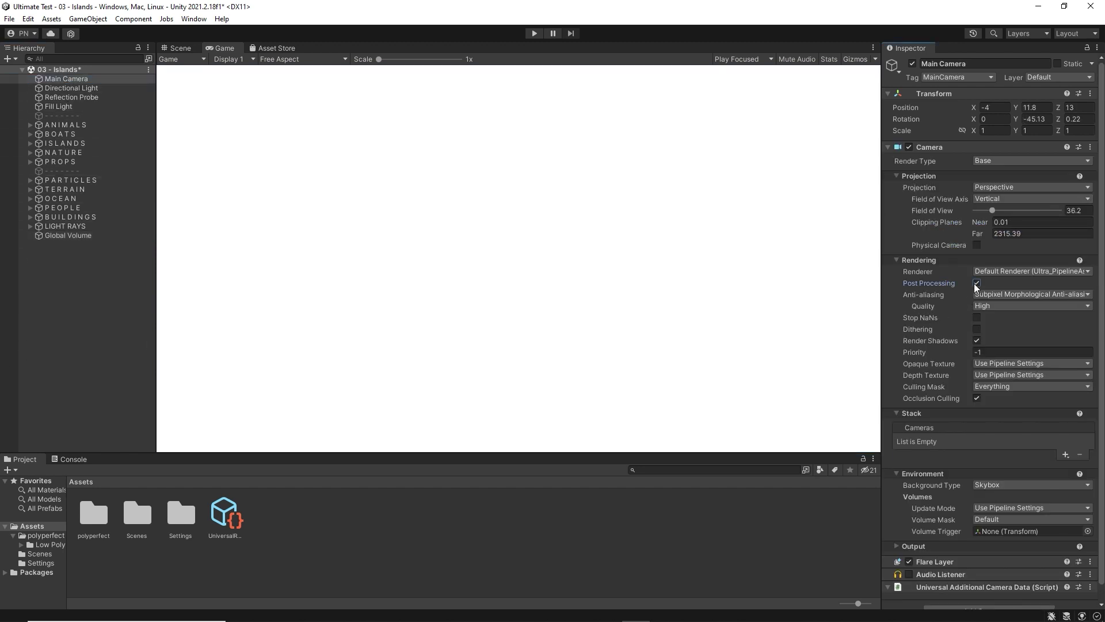
Step: Set the Global Volume's Bloom Intensity to 0.9 and Threshold to 1, and give it a pale yellow Tint
click(69, 235)
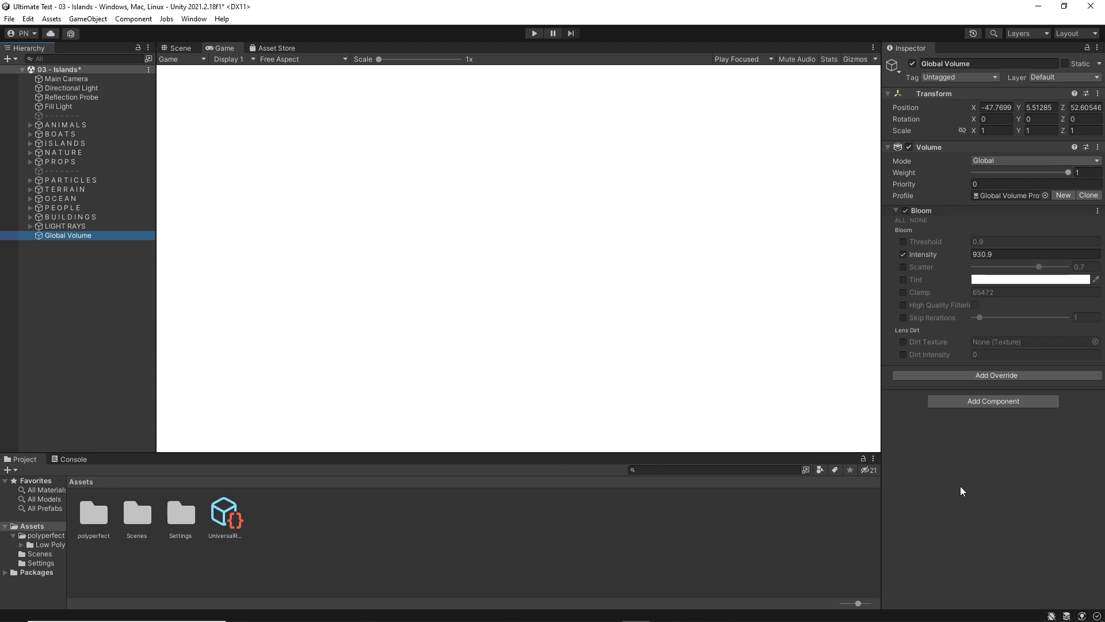
click(1014, 254)
text(0.9)
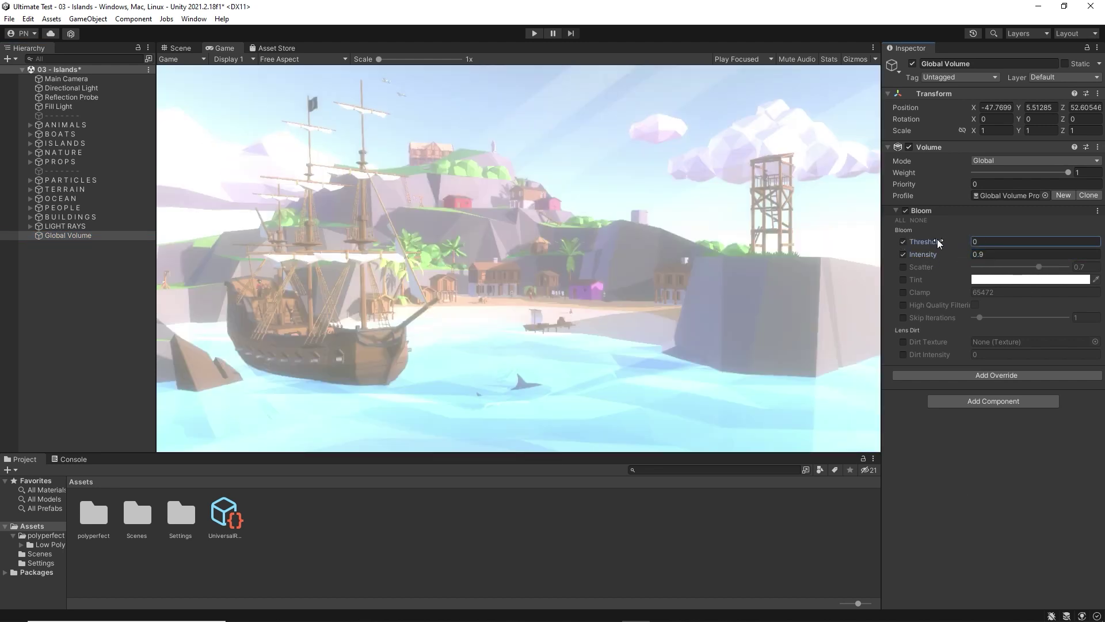
drag(938, 242, 939, 242)
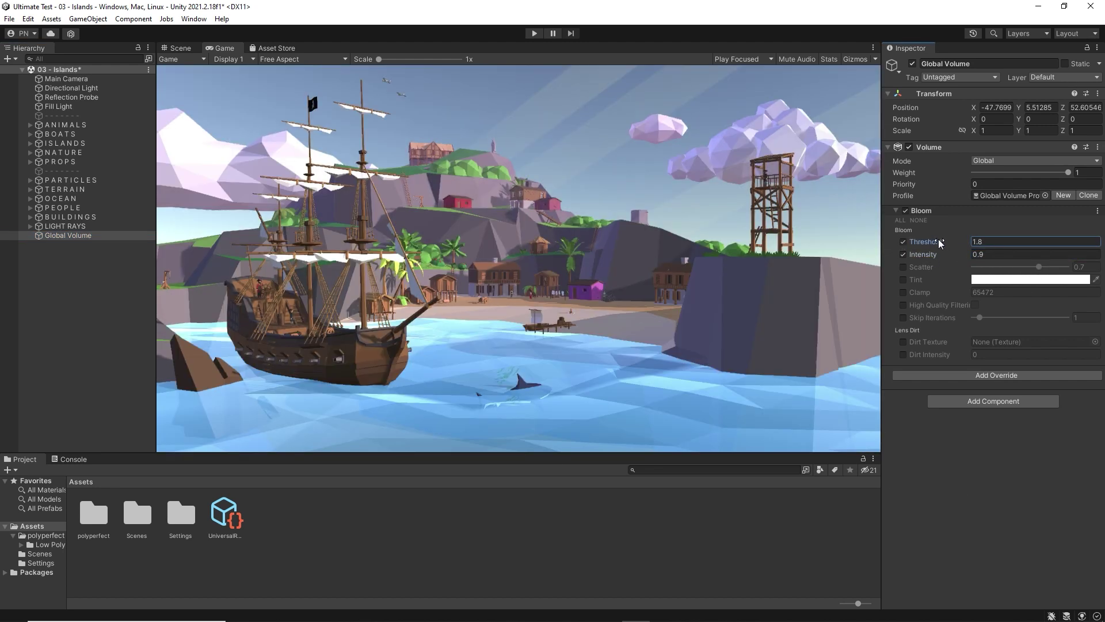
Step: Add a Tonemapping post-processing override to the Global Volume
click(996, 375)
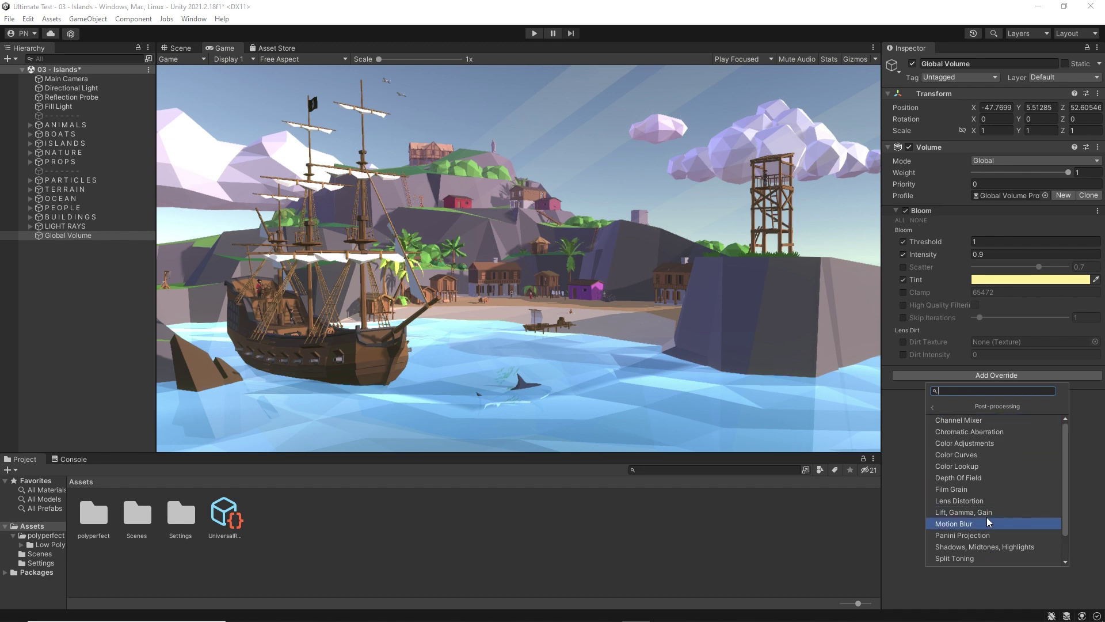
scroll(979, 521, down, 1)
click(981, 545)
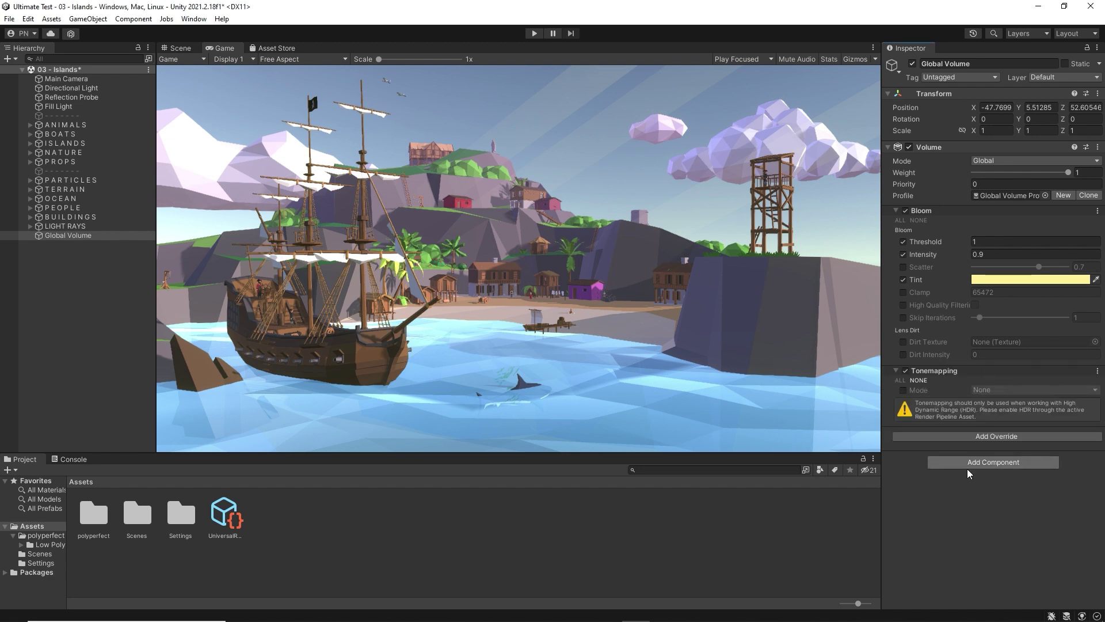
Step: Look up the active pipeline asset in the project's Graphics settings and enable HDR on that Ultra_PipelineAsset in the Settings folder
click(27, 19)
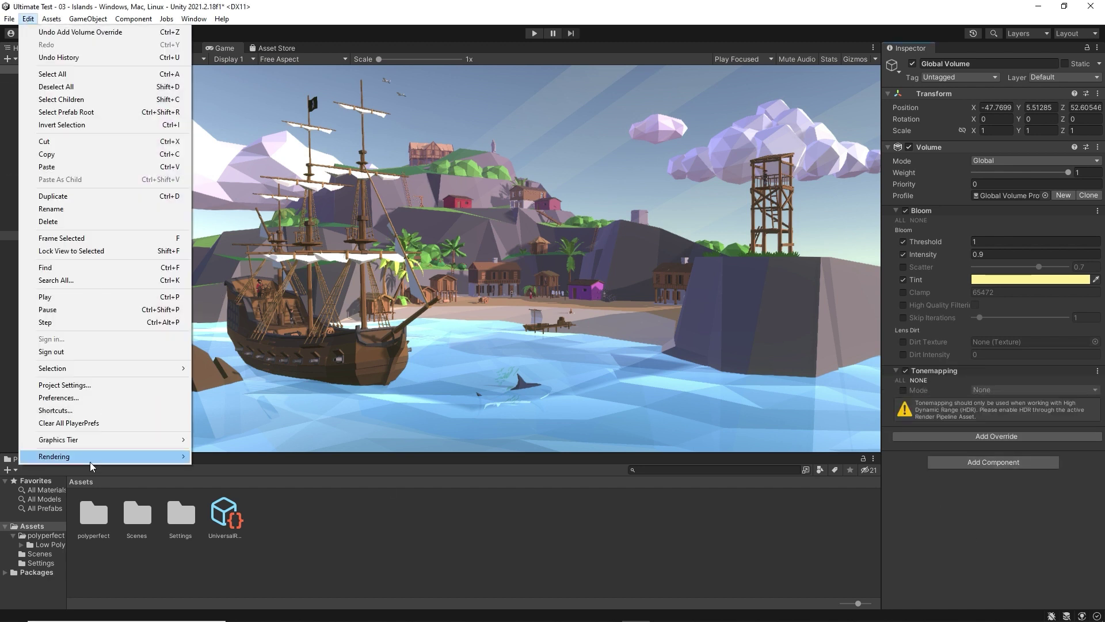
mouse_move(91, 461)
click(64, 384)
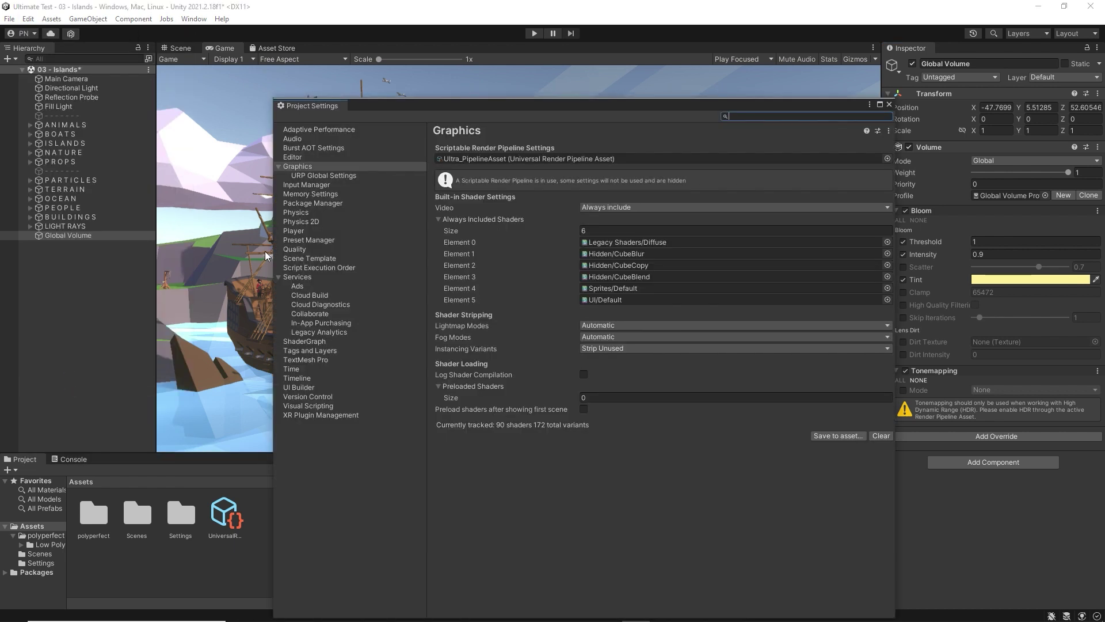
click(551, 162)
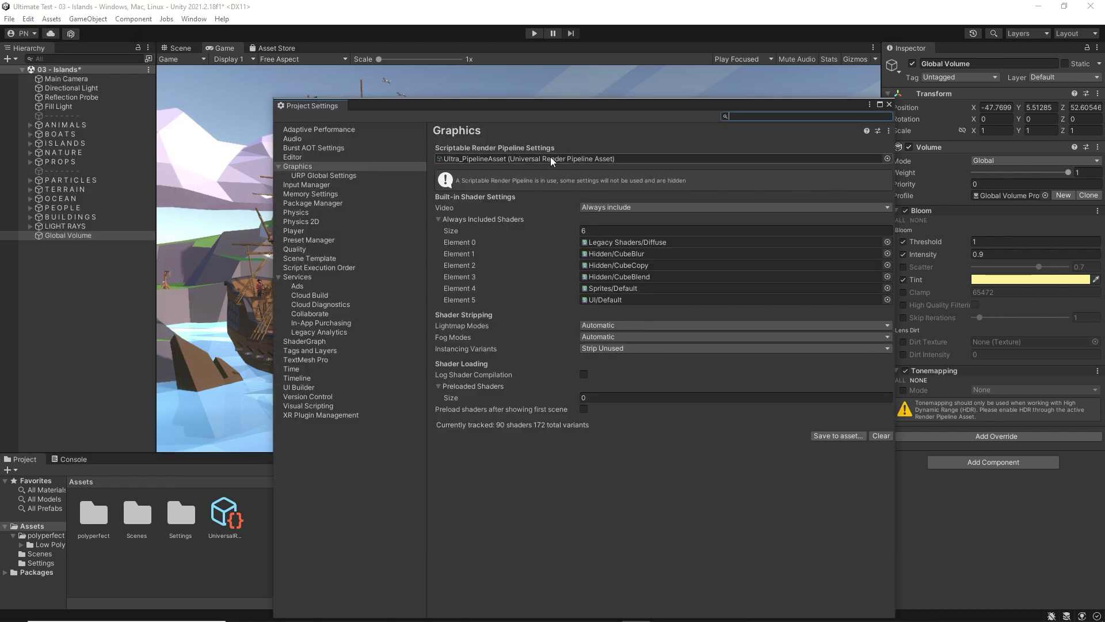
click(48, 560)
click(354, 521)
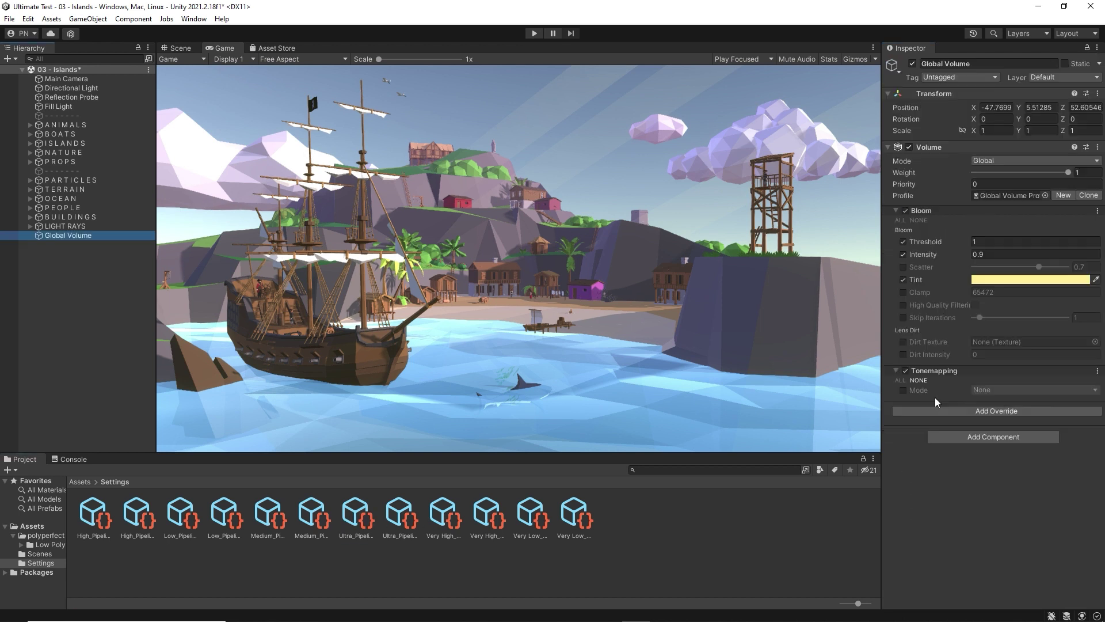
Step: Set the Tonemapping mode to ACES and add a Color Adjustments override to the Global Volume
click(1008, 390)
click(1007, 428)
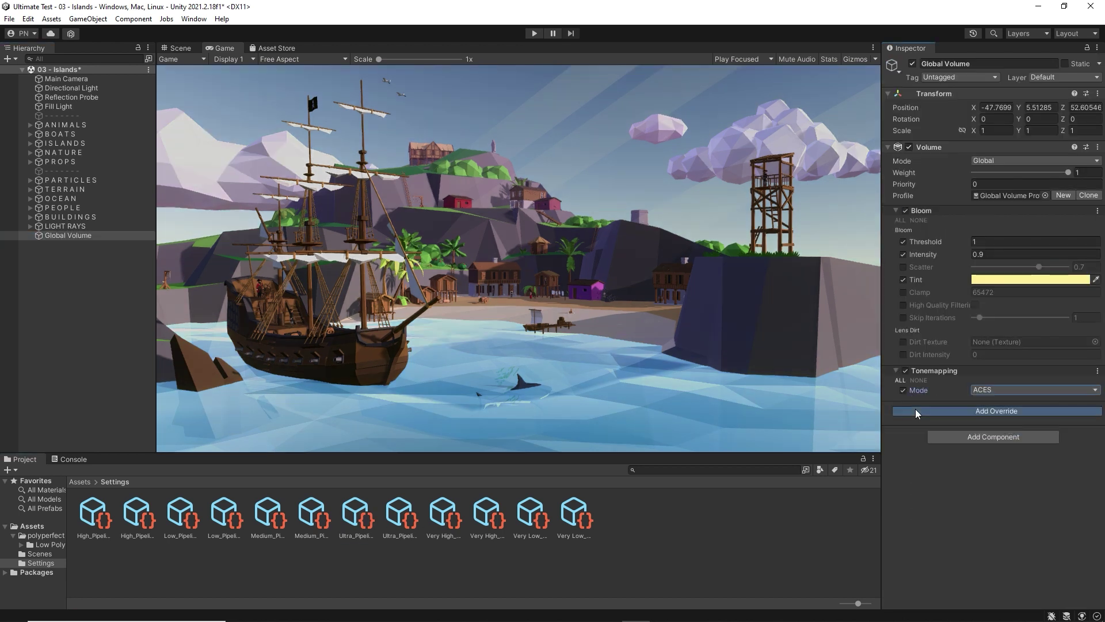
click(1005, 411)
click(959, 458)
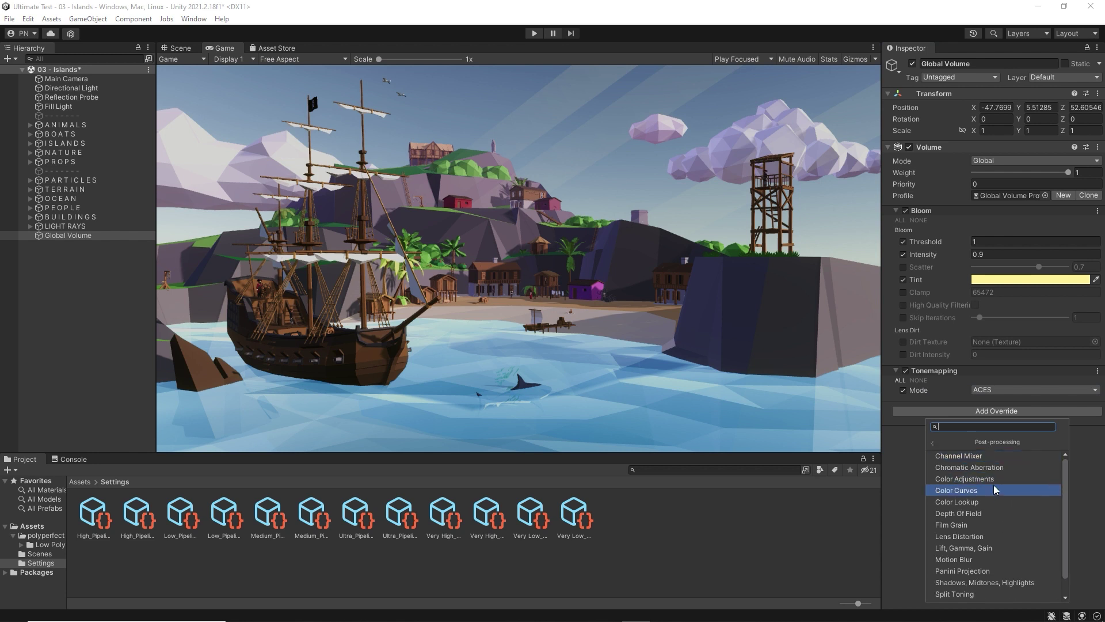
click(965, 478)
Step: Set Color Adjustments to Post Exposure 0.54, Contrast -20, Hue Shift -11 and Saturation 39, and Bloom Intensity to 0.96
click(903, 426)
click(974, 426)
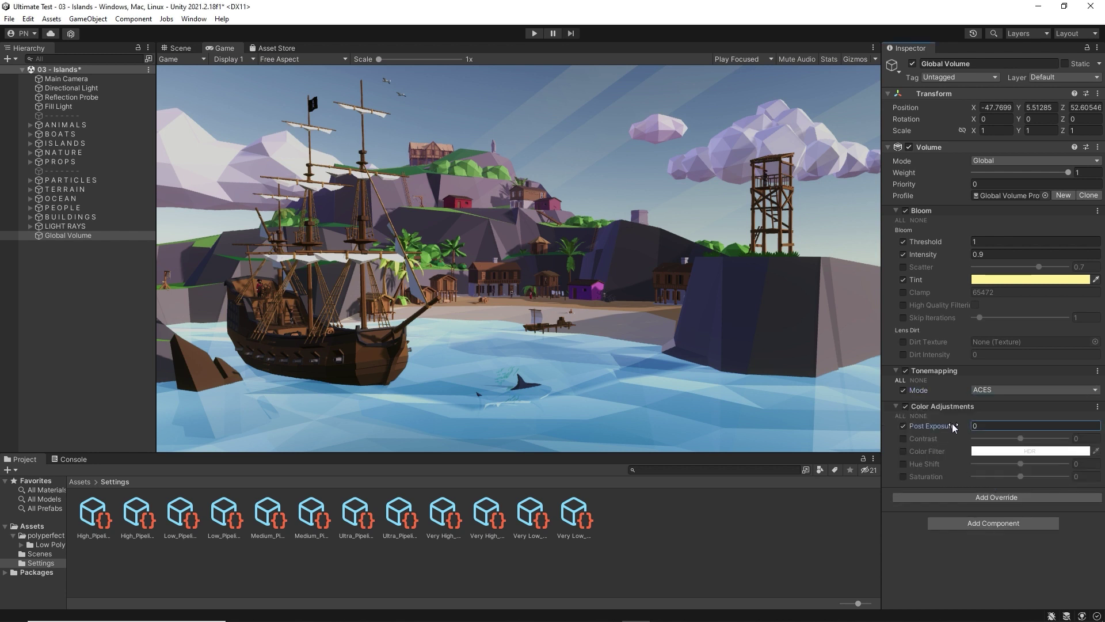
text(0.88)
drag(970, 426, 963, 440)
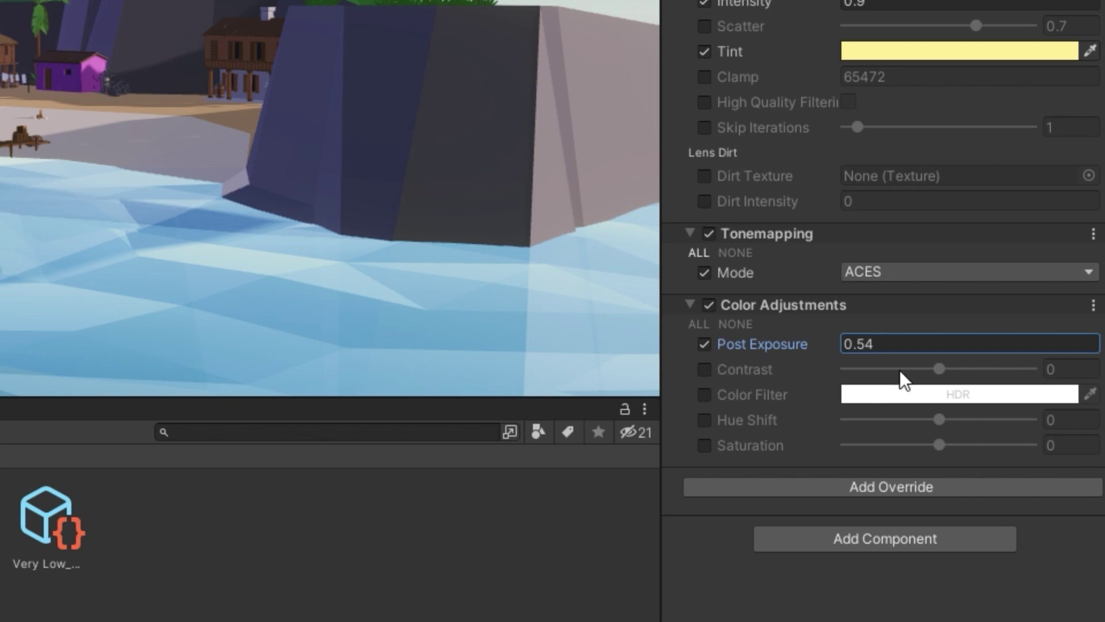
drag(940, 368, 919, 369)
click(714, 418)
drag(939, 420, 961, 446)
click(717, 447)
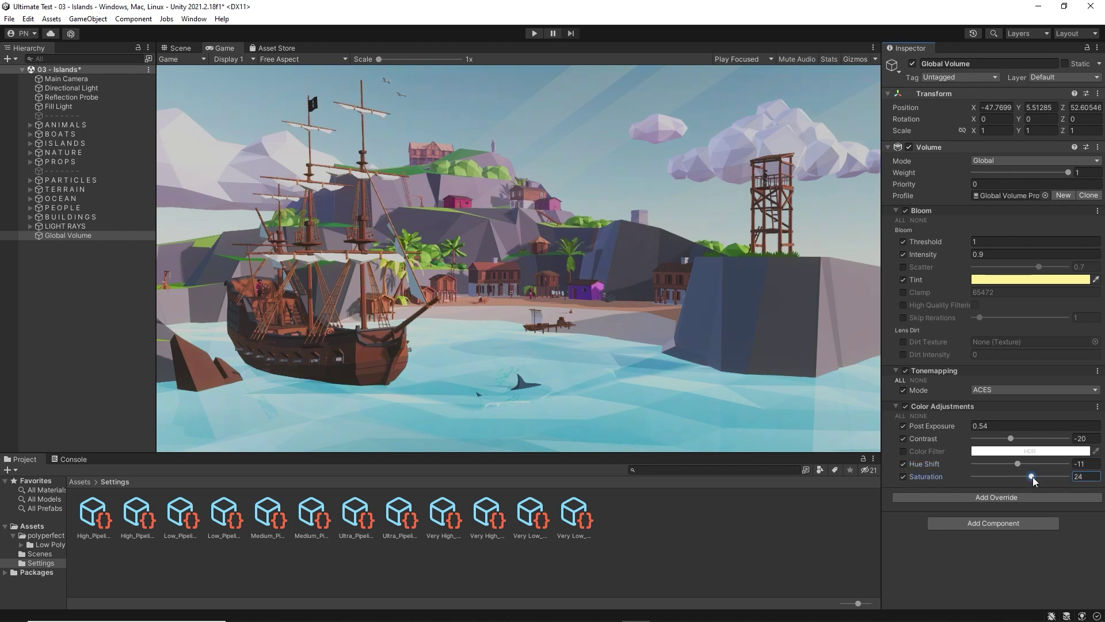
drag(1033, 476, 1039, 476)
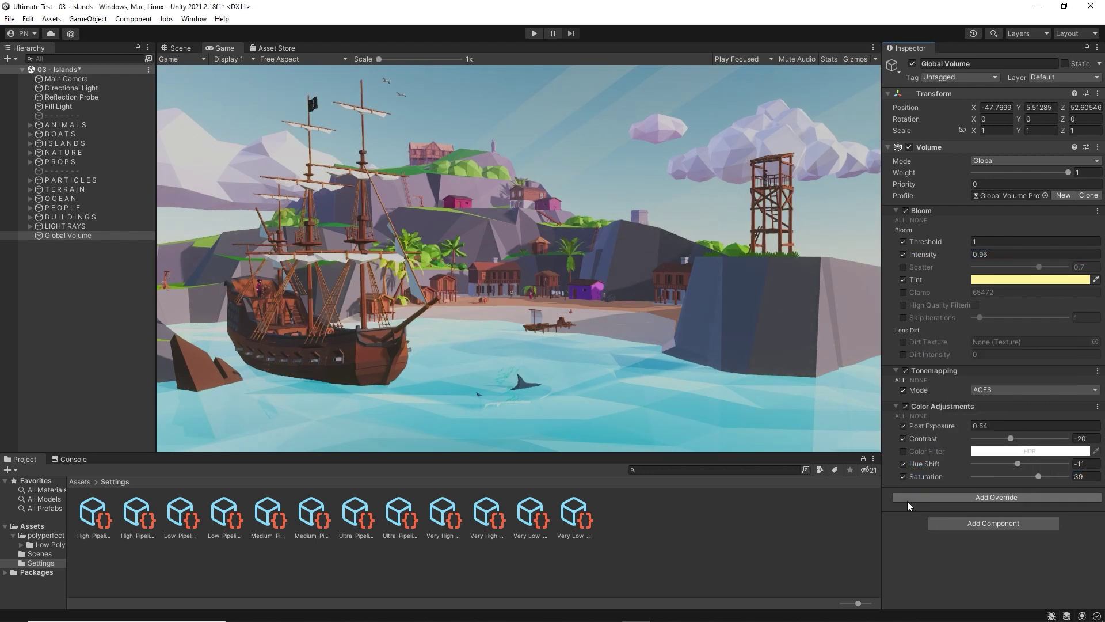
Step: Add a Lift Gamma Gain override, enable all three wheels and shift the Gamma and Gain colours slightly
click(907, 499)
click(983, 444)
scroll(935, 498, down, 2)
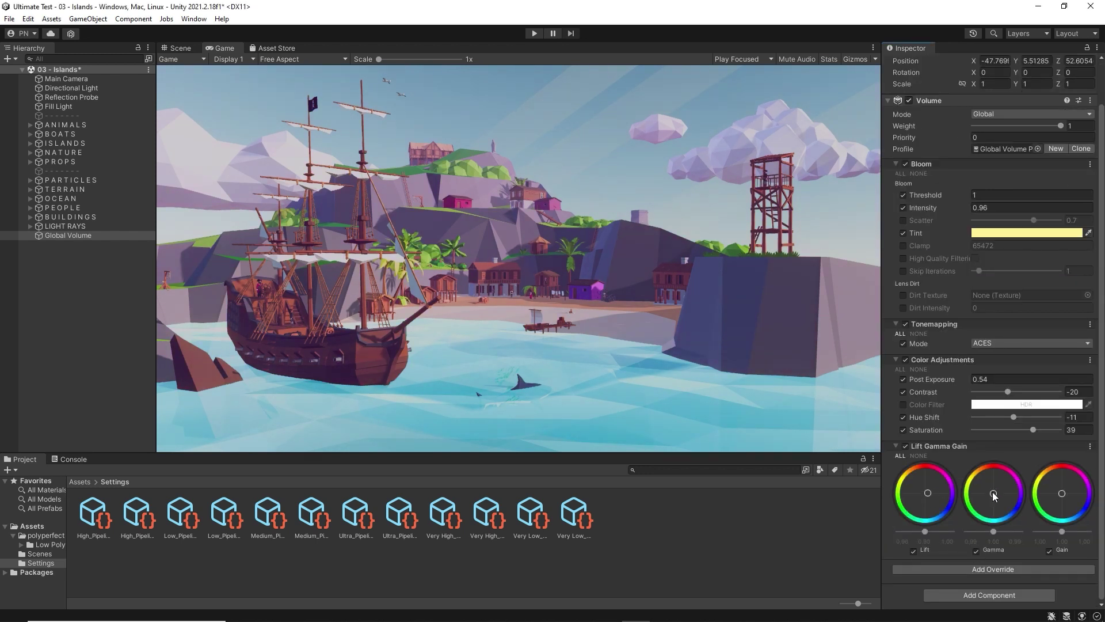
Step: Add a Vignette override with Intensity 0.351 and Smoothness 0.501
click(1041, 570)
click(993, 506)
scroll(979, 506, down, 2)
drag(970, 508, 1005, 522)
Step: Add a Chromatic Aberration override with Intensity 0.108
click(993, 567)
click(993, 441)
drag(985, 584, 983, 583)
Step: Add a Depth Of Field override to the Global Volume
click(993, 605)
click(979, 429)
scroll(902, 542, down, 2)
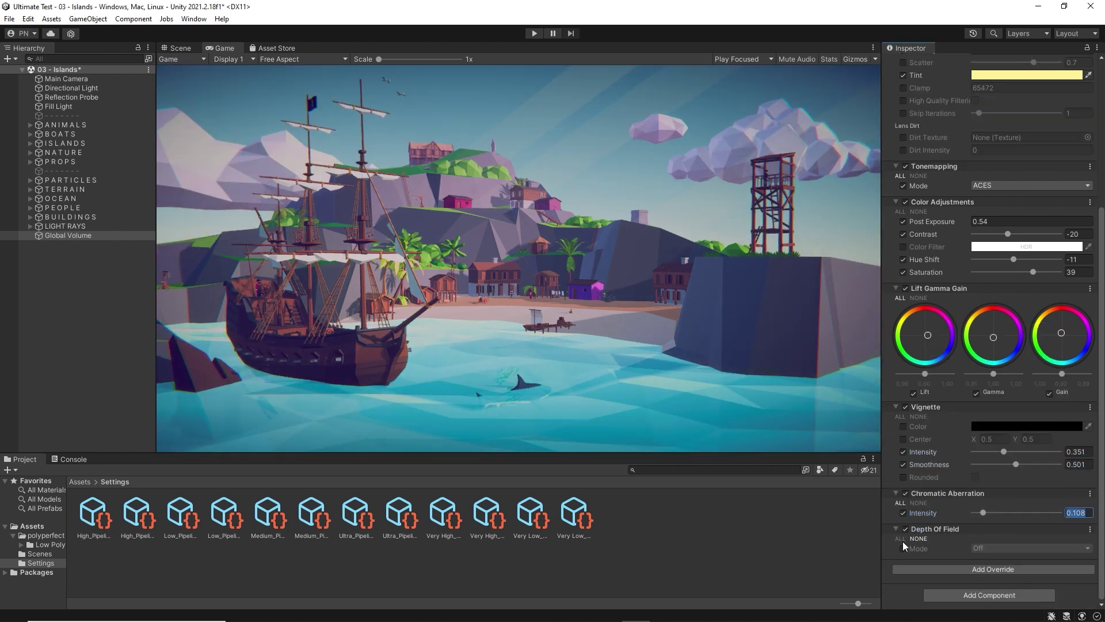
Step: Set Depth Of Field to Bokeh mode with Focal Length 300 and Aperture 32, and switch the override off
click(1030, 548)
click(991, 561)
click(1002, 574)
text(500)
click(973, 548)
click(990, 560)
scroll(910, 548, down, 1)
drag(987, 542, 1060, 543)
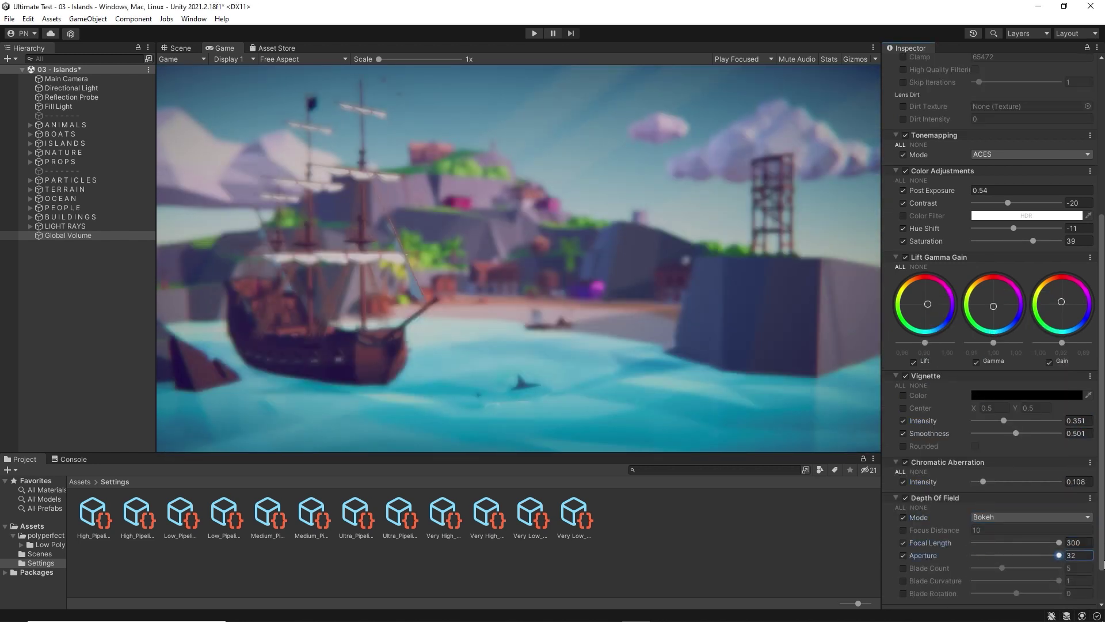
drag(921, 530, 944, 530)
drag(985, 555, 1061, 555)
click(905, 498)
click(933, 497)
Step: Add a Shadows, Midtones, Highlights override and shift its Midtones slightly
click(993, 570)
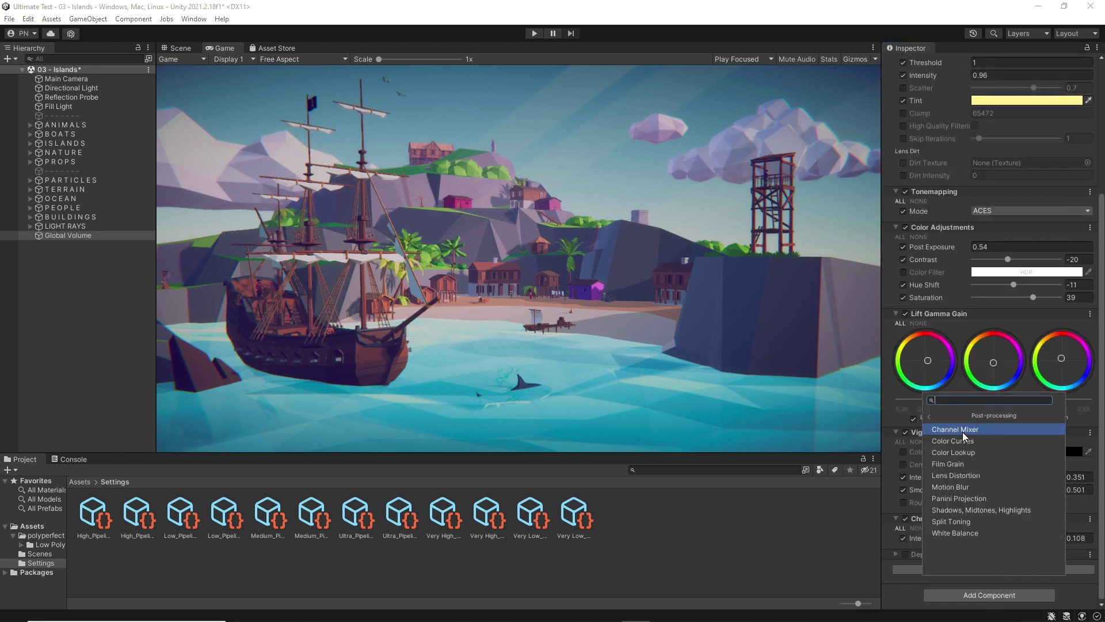
click(967, 511)
drag(993, 525, 995, 526)
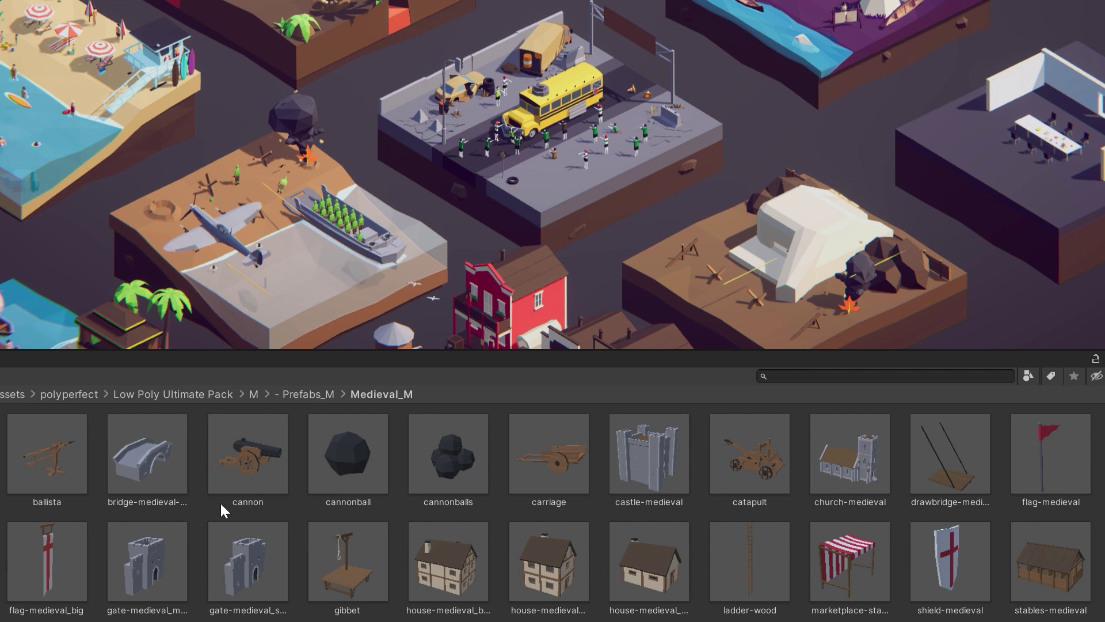
Step: Place the catapult prefab from the Medieval_M folder on the street diorama beside the yellow bus
drag(778, 473, 602, 238)
drag(526, 164, 499, 123)
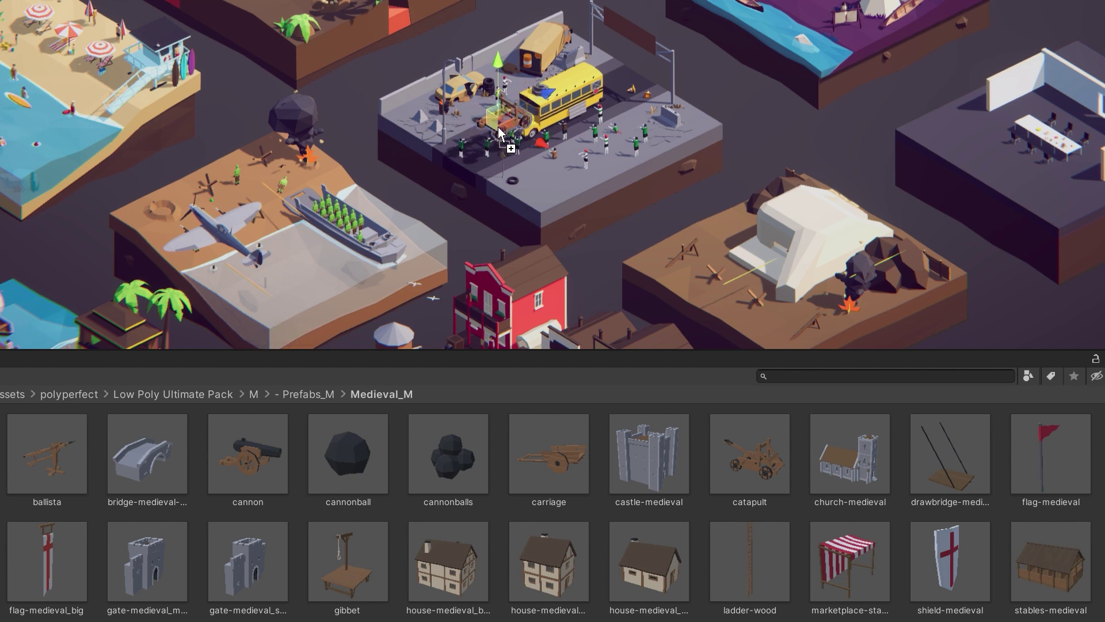